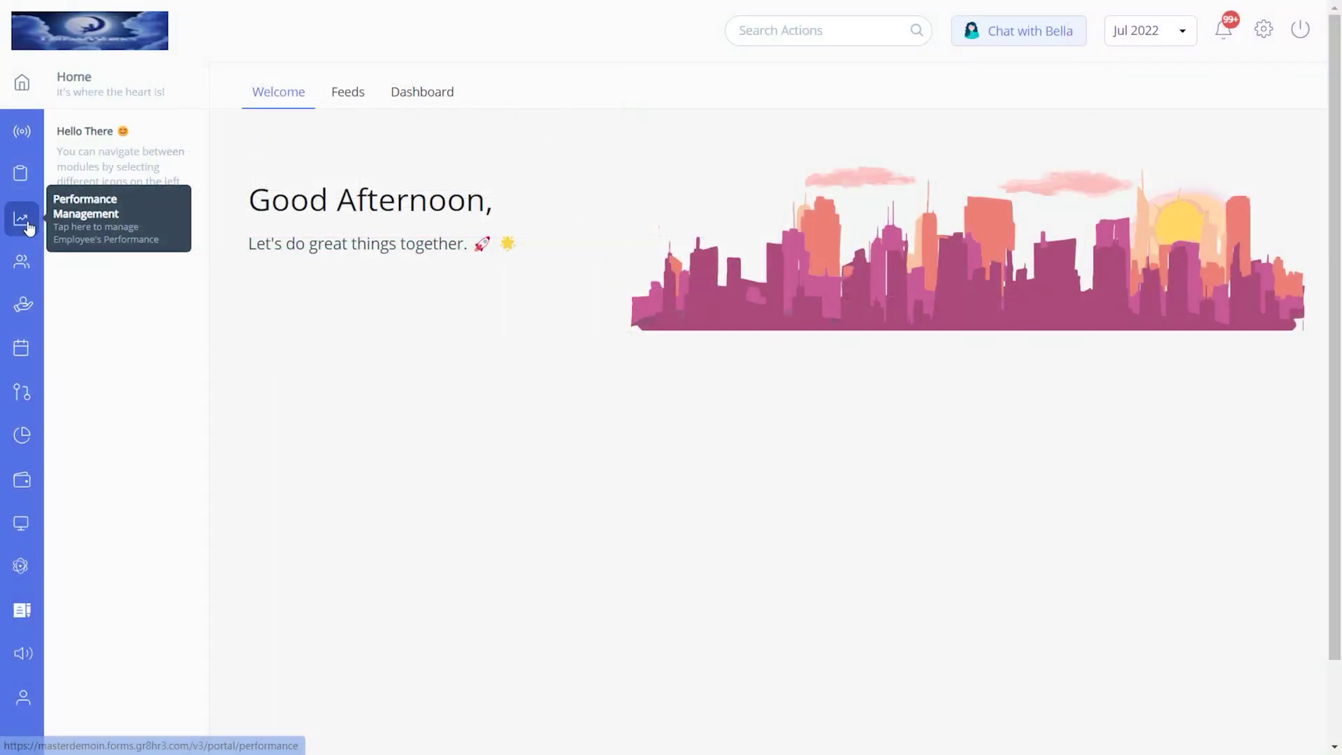
Go to the performance review cycles page and start creating a new review cycle.
left_click(28, 225)
left_click(114, 264)
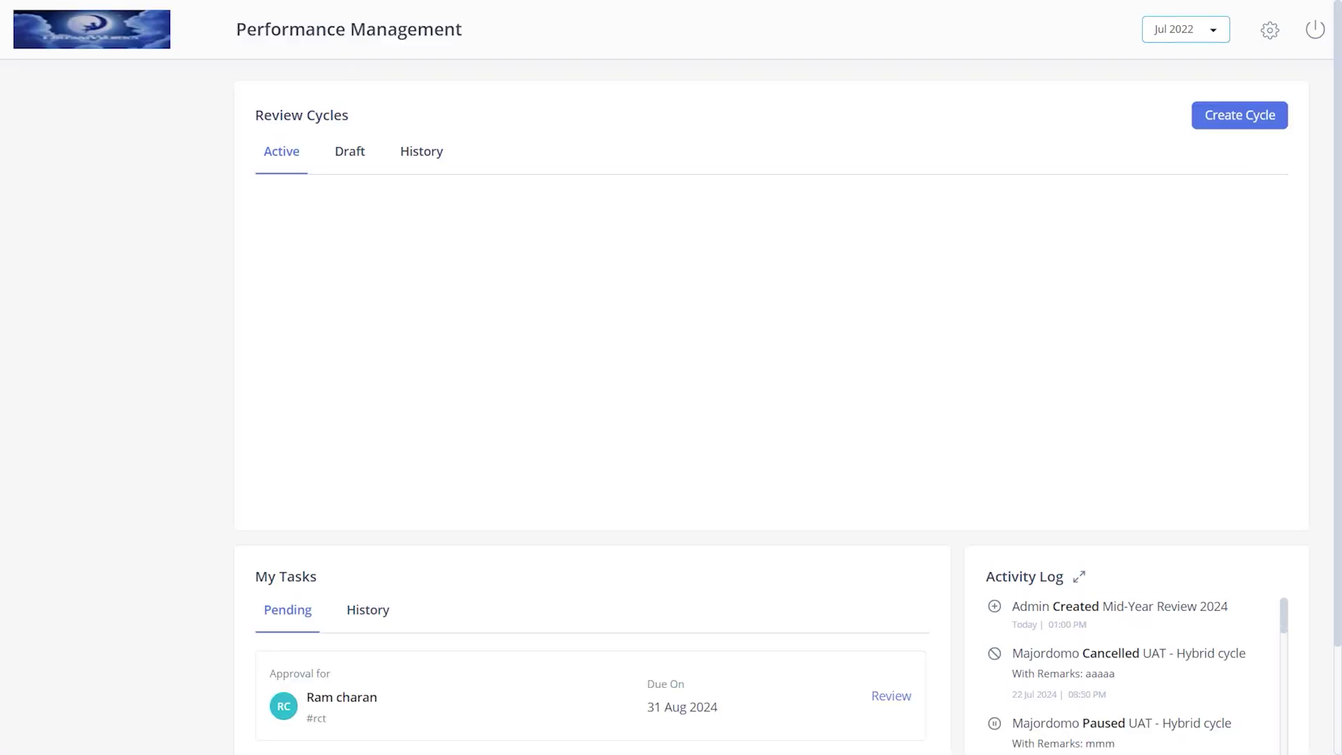
left_click(1255, 123)
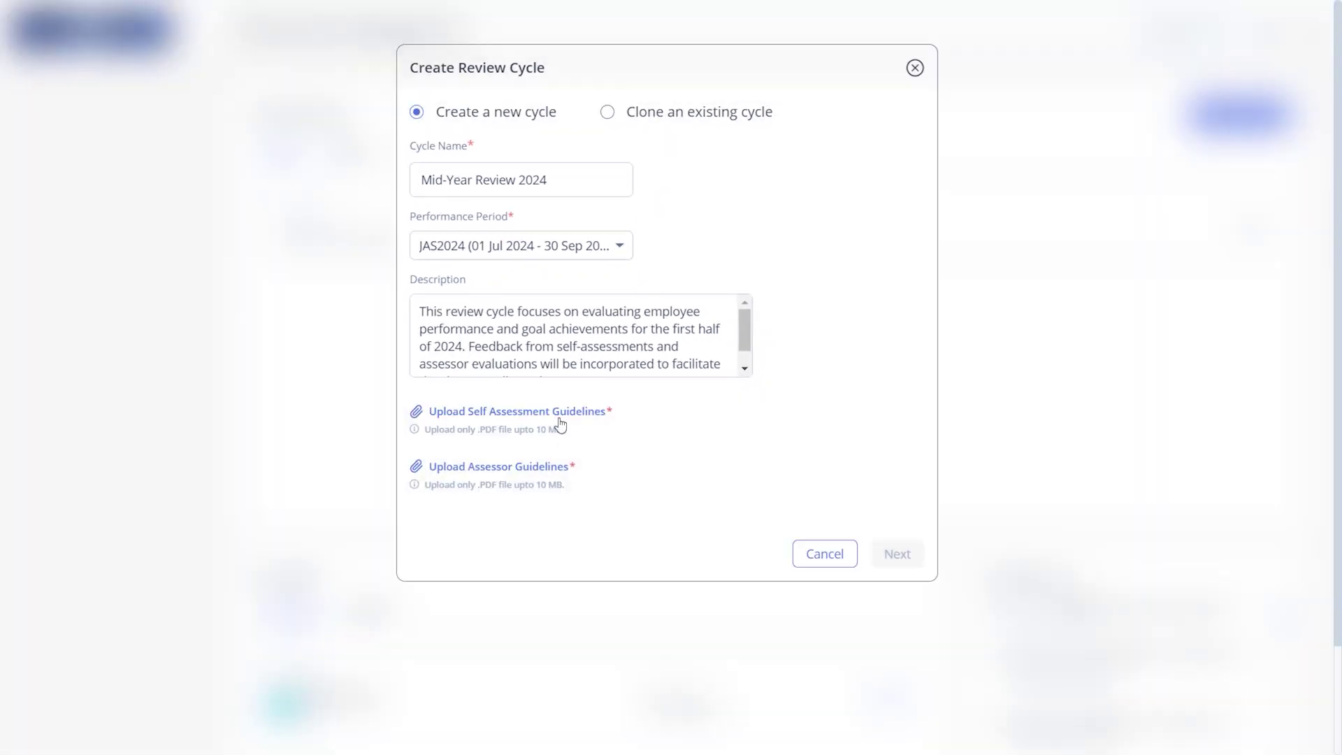
Fill in Mid-Year Review 2024 for JAS2024 with a description and attach both guideline PDFs.
left_click(560, 422)
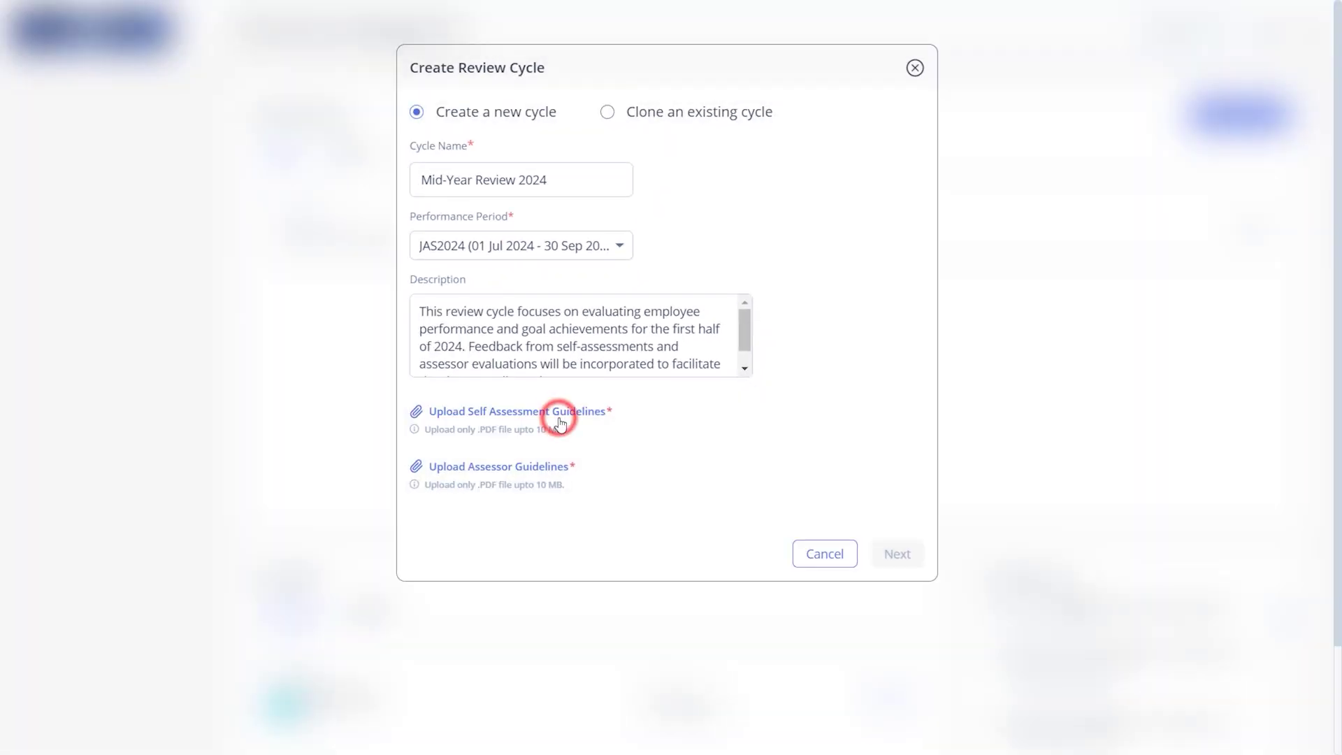
left_click(515, 488)
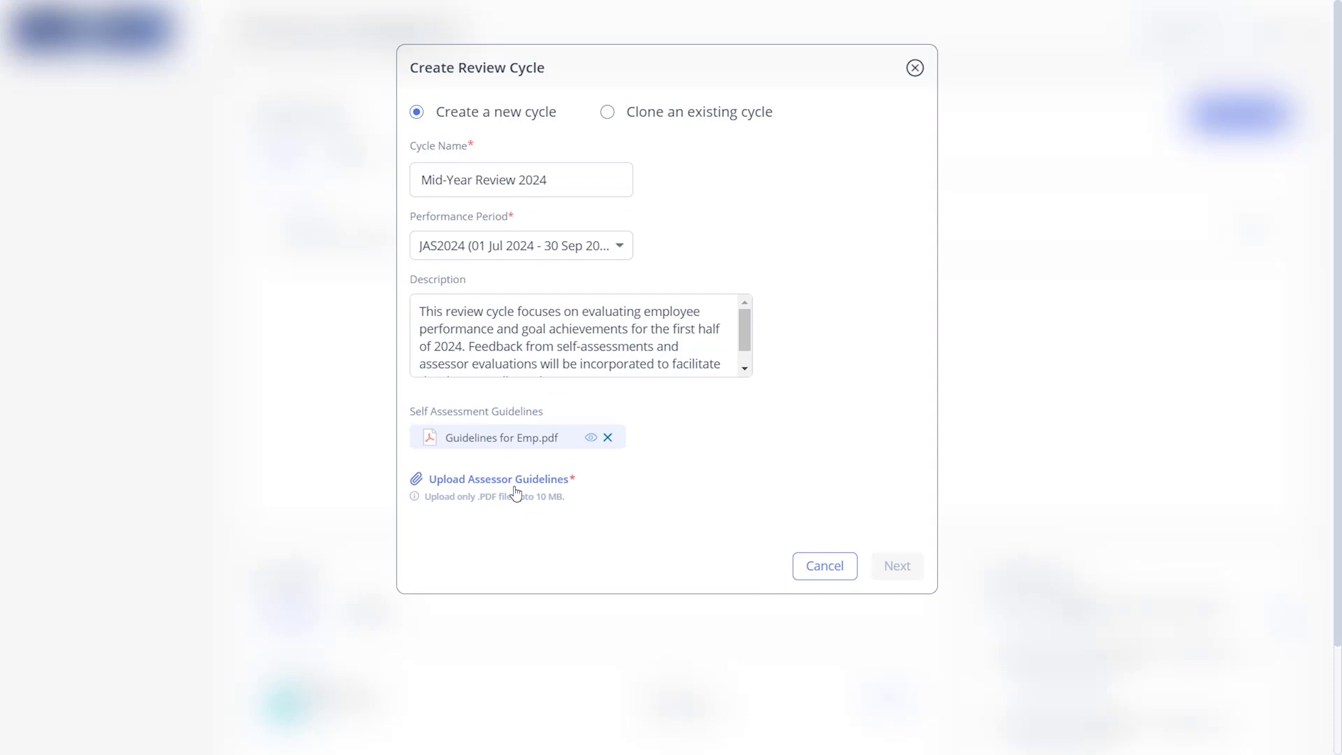
left_click(913, 571)
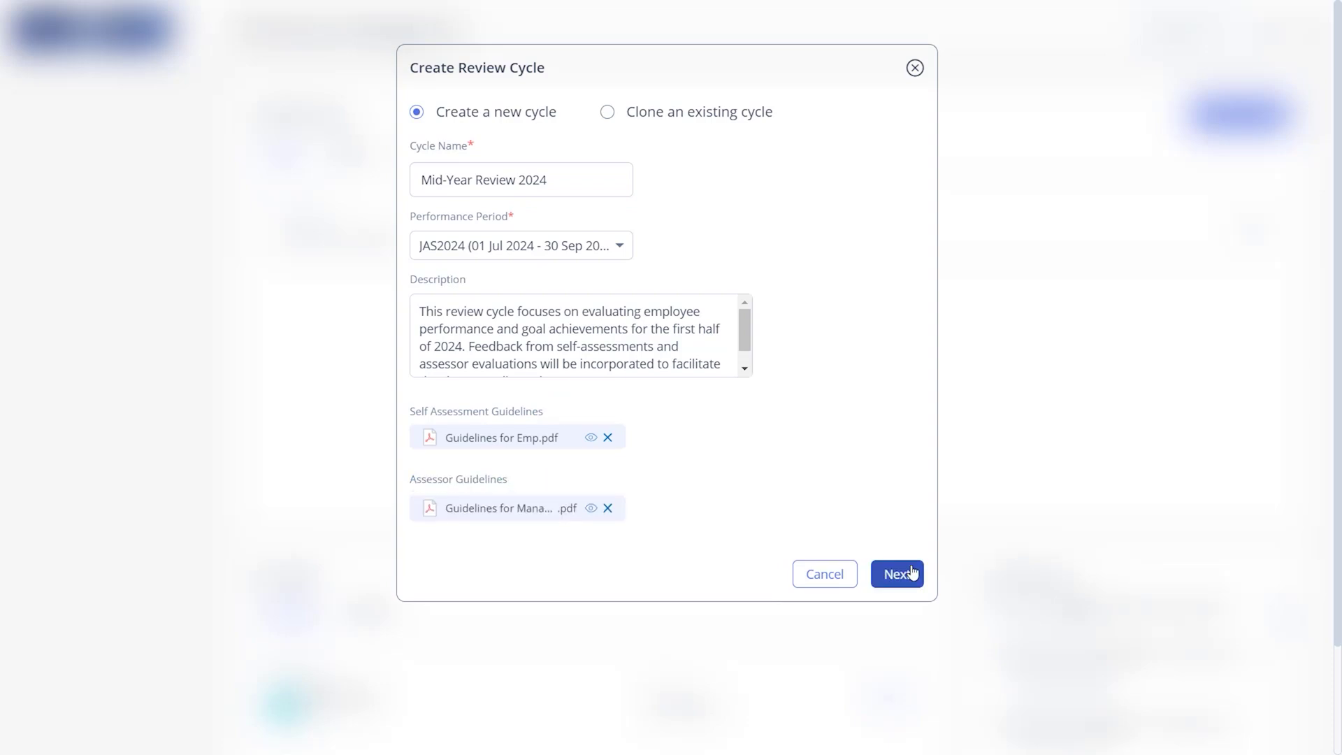
Keep All Current Employees, filtered by Date of Joining until 15 Jul 2024.
left_click(913, 572)
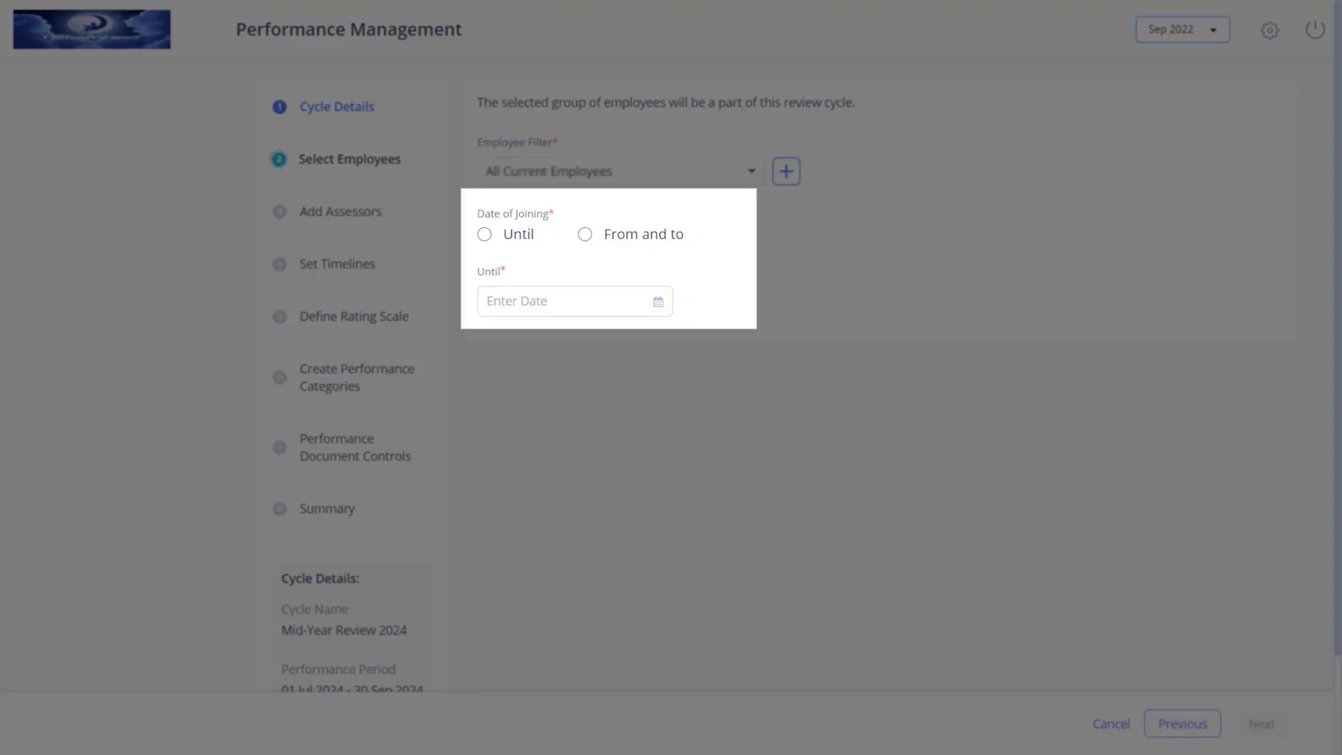
left_click(485, 234)
left_click(585, 235)
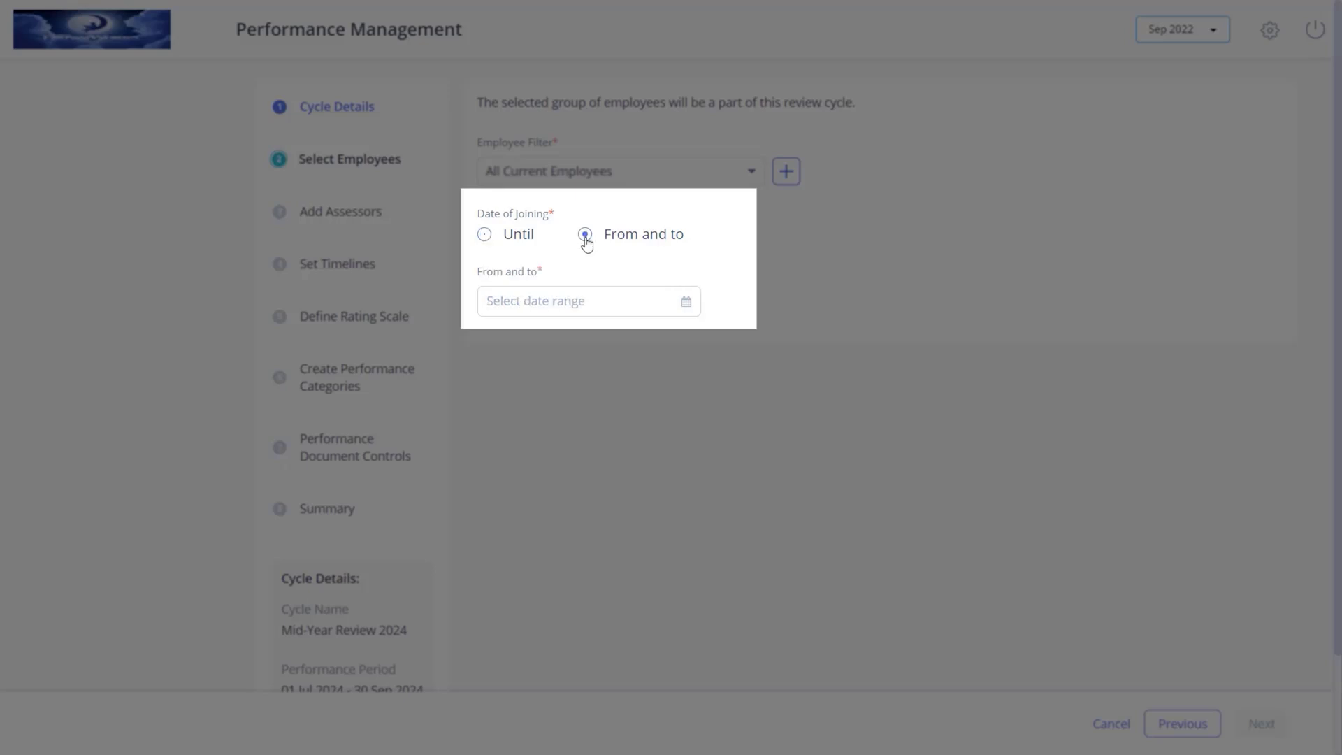
left_click(485, 234)
left_click(657, 300)
left_click(540, 464)
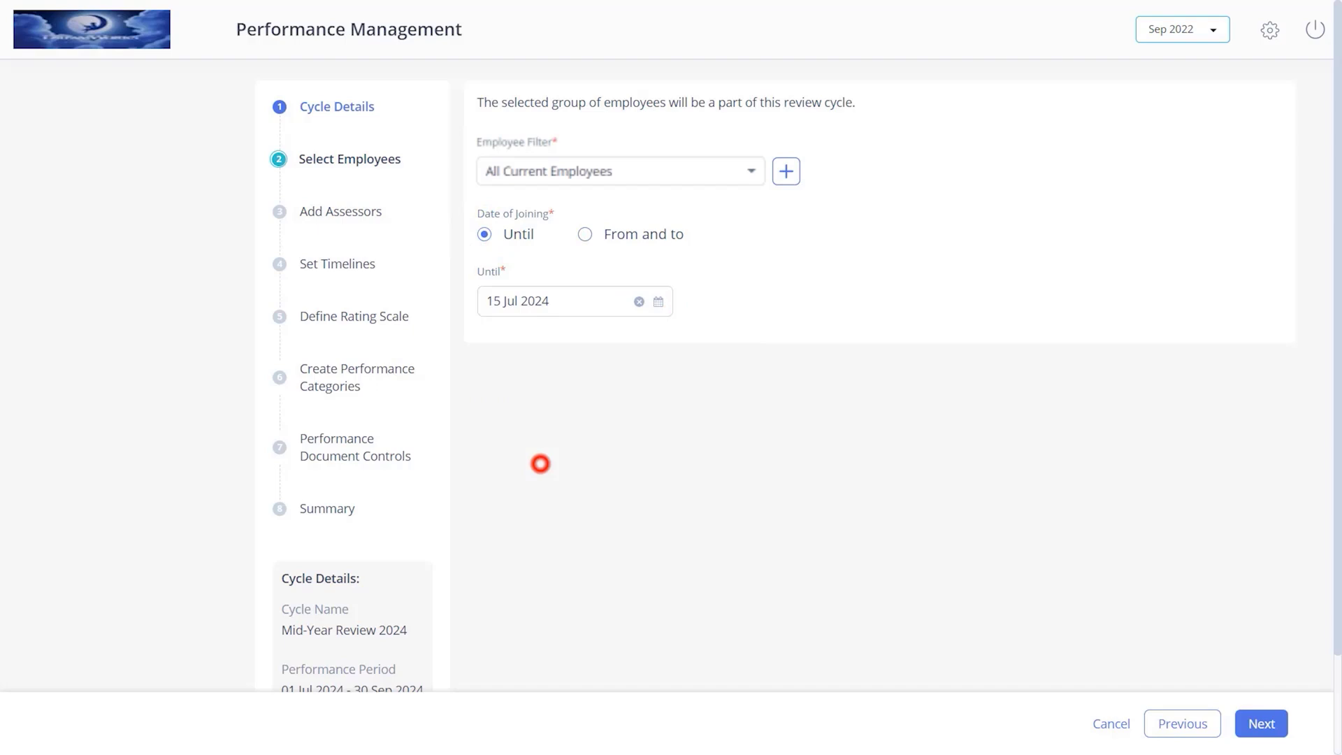
left_click(1257, 724)
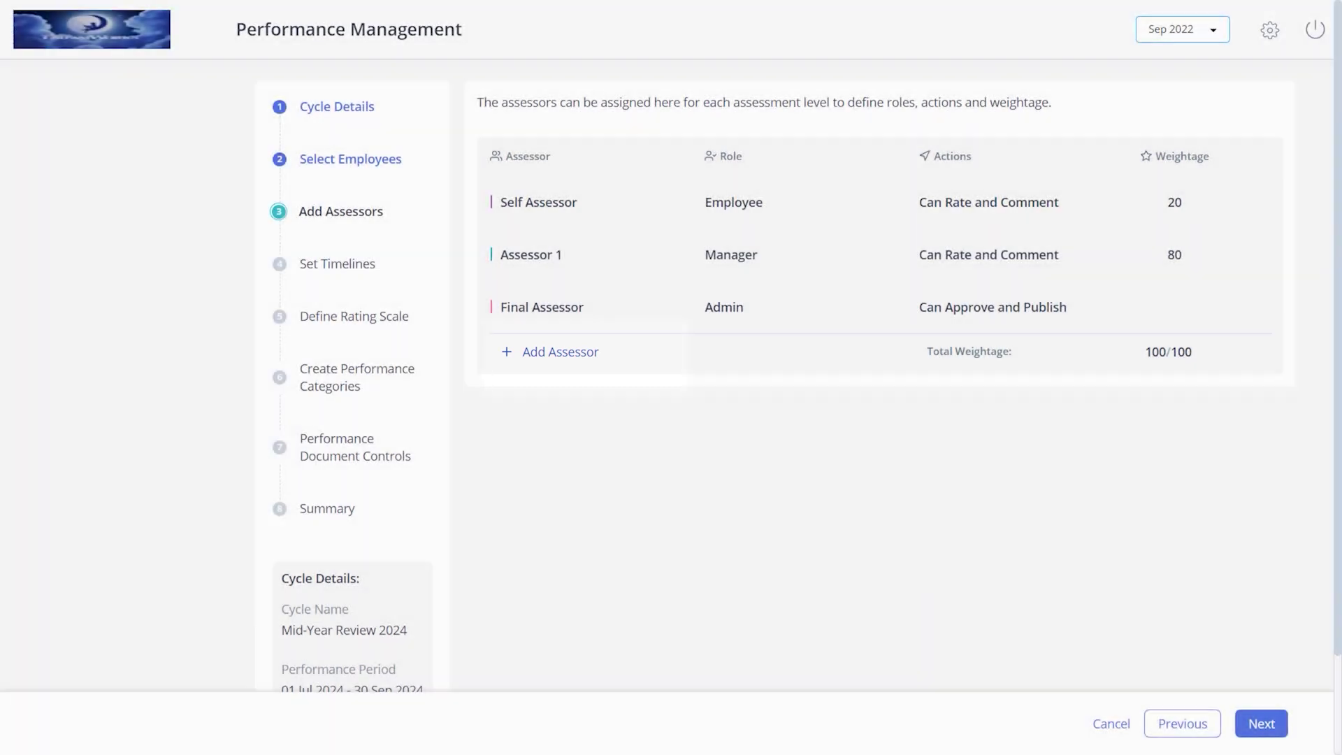
Add Managers' Manager as Assessor 2 at 10 weightage, set self-assessment to 10, and make Admin the final assessor.
left_click(559, 351)
left_click(983, 308)
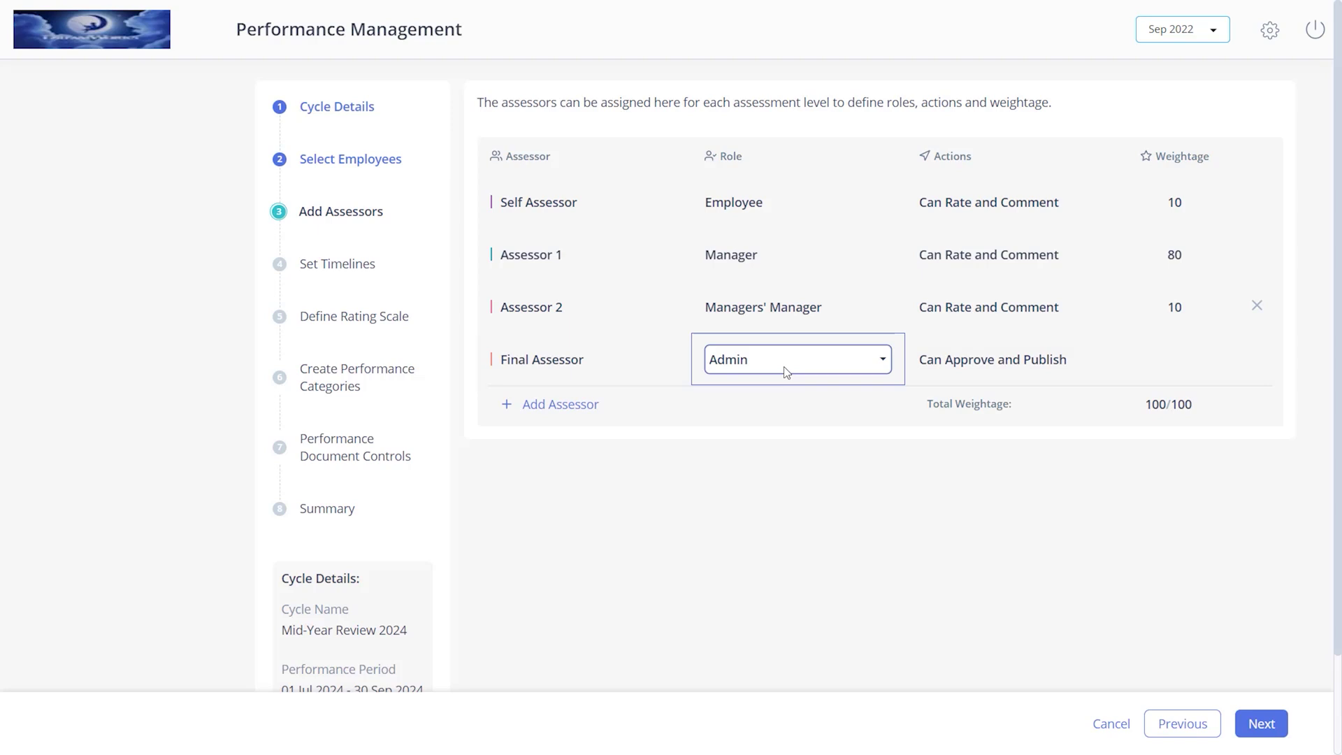
left_click(785, 363)
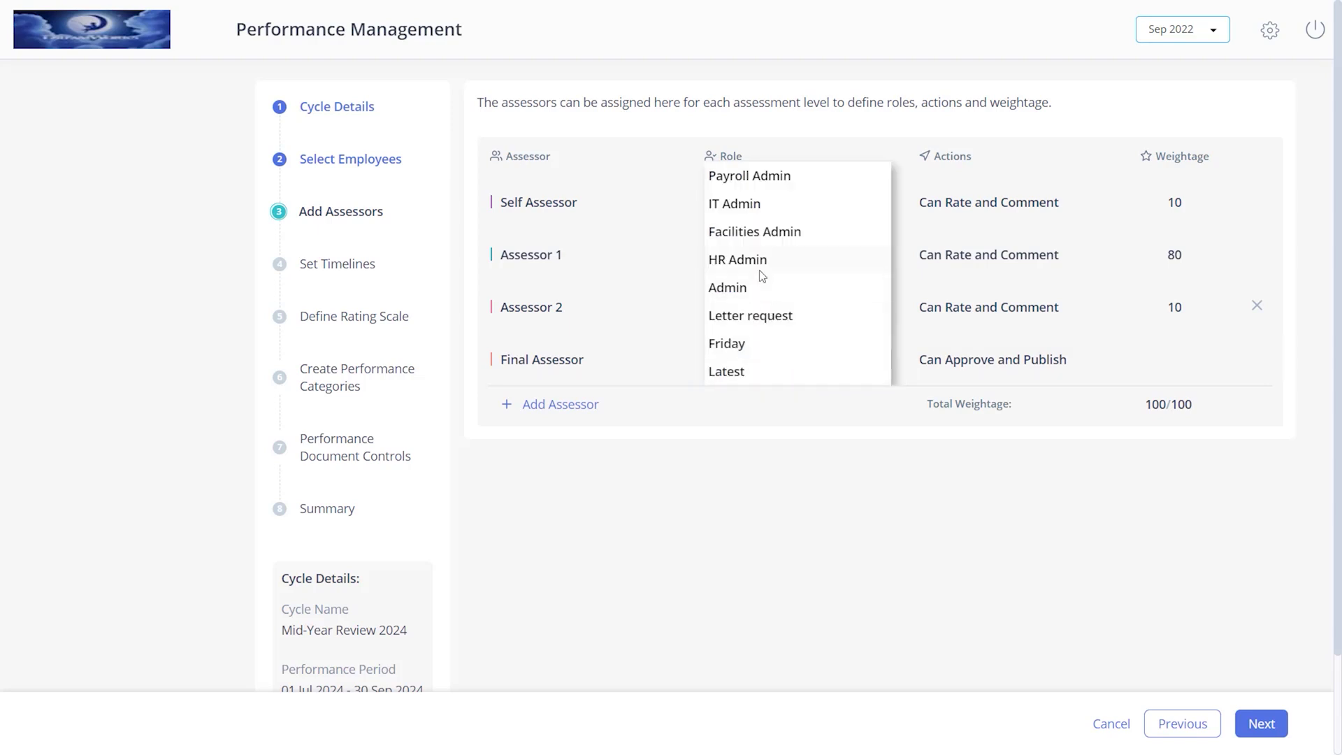
left_click(759, 282)
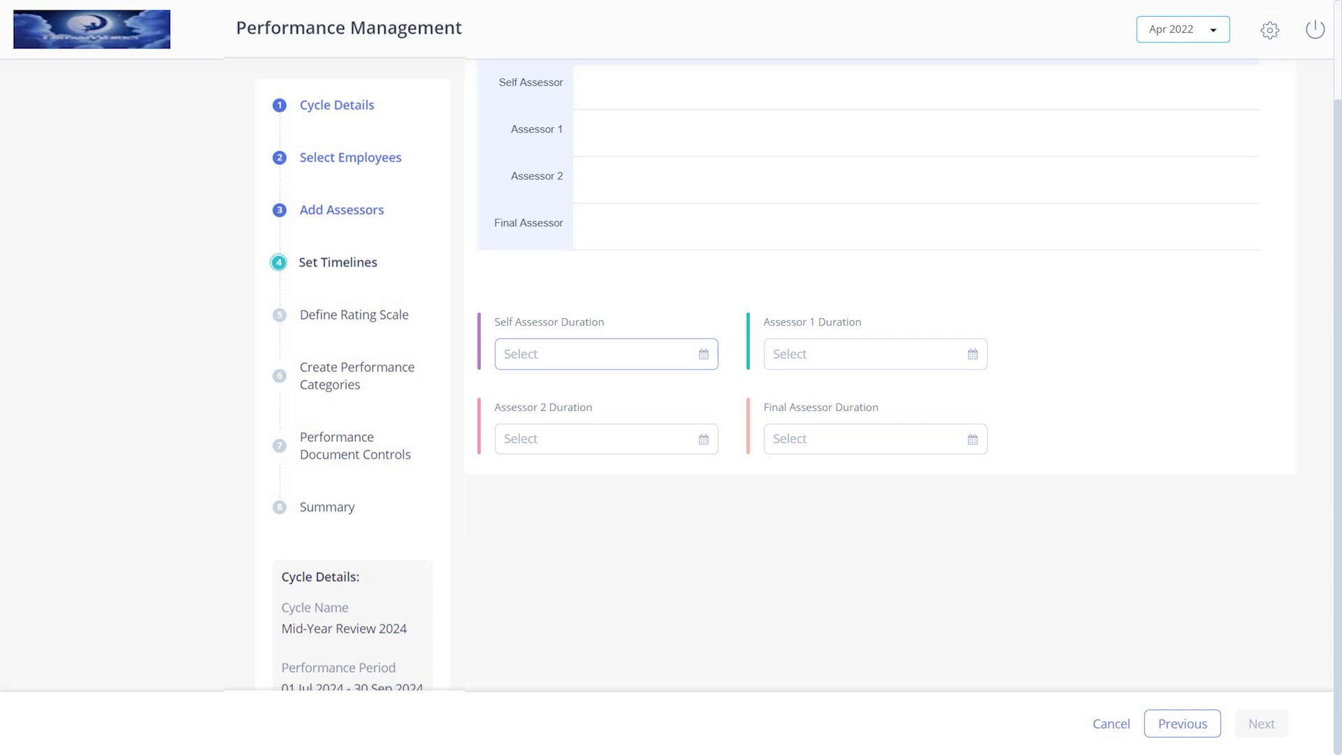
Set durations: self 01–15 Jul, Assessor 1 16–19 Jul, Assessor 2 20–24 Jul, final 25–31 Jul 2024.
left_click(644, 348)
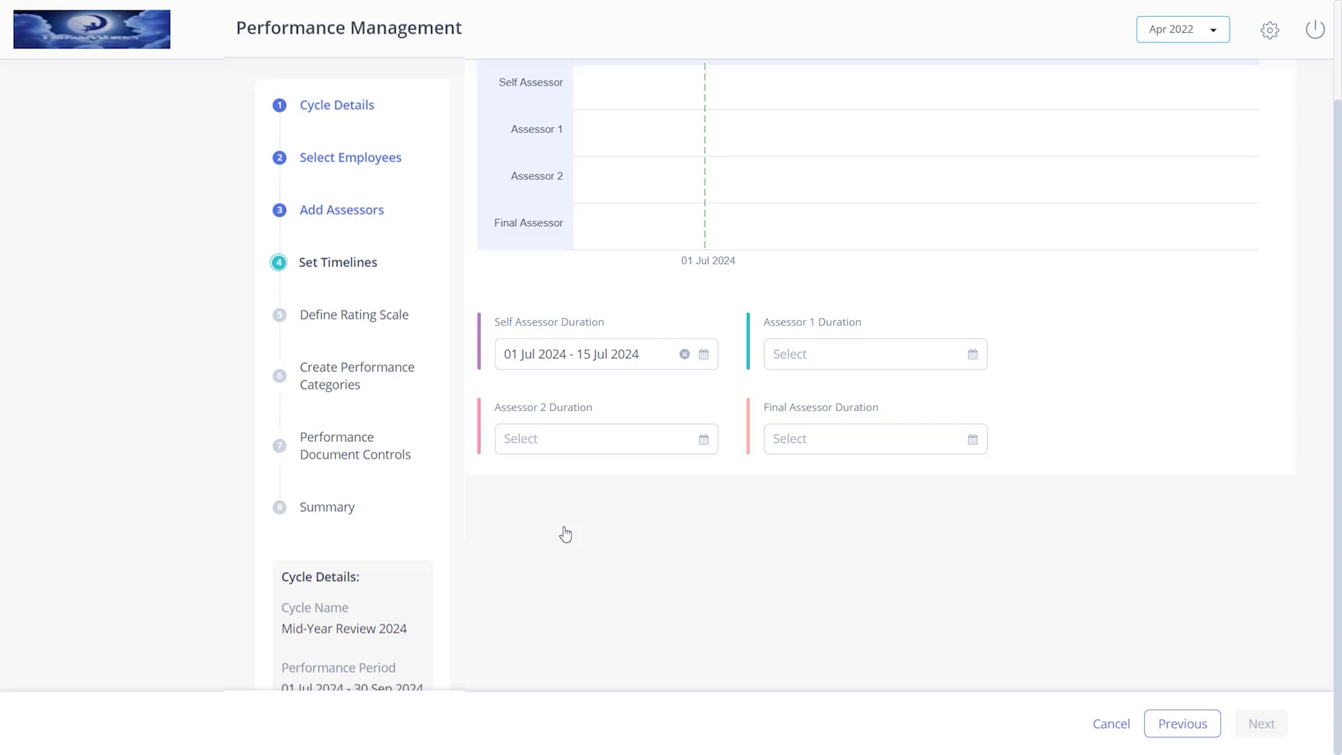
scroll(818, 443, "up", 1)
left_click(819, 444)
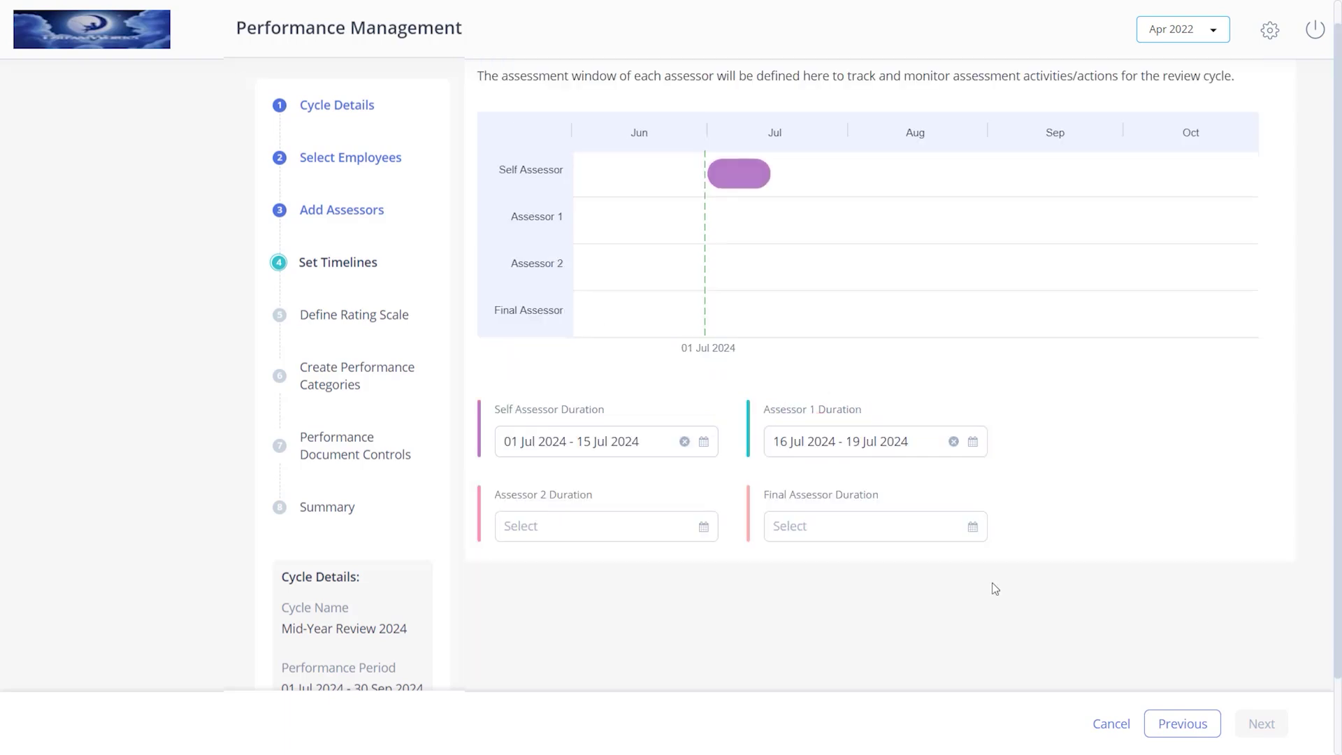
left_click(581, 533)
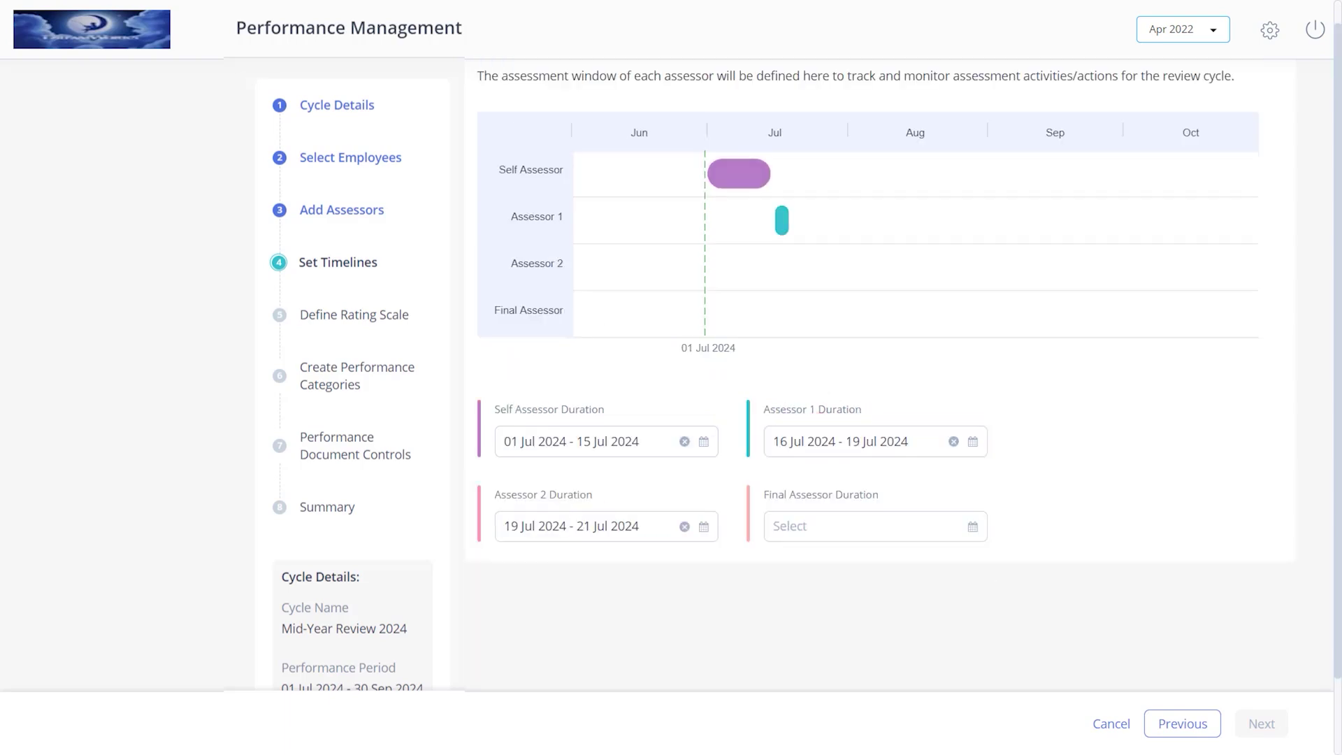
left_click(974, 442)
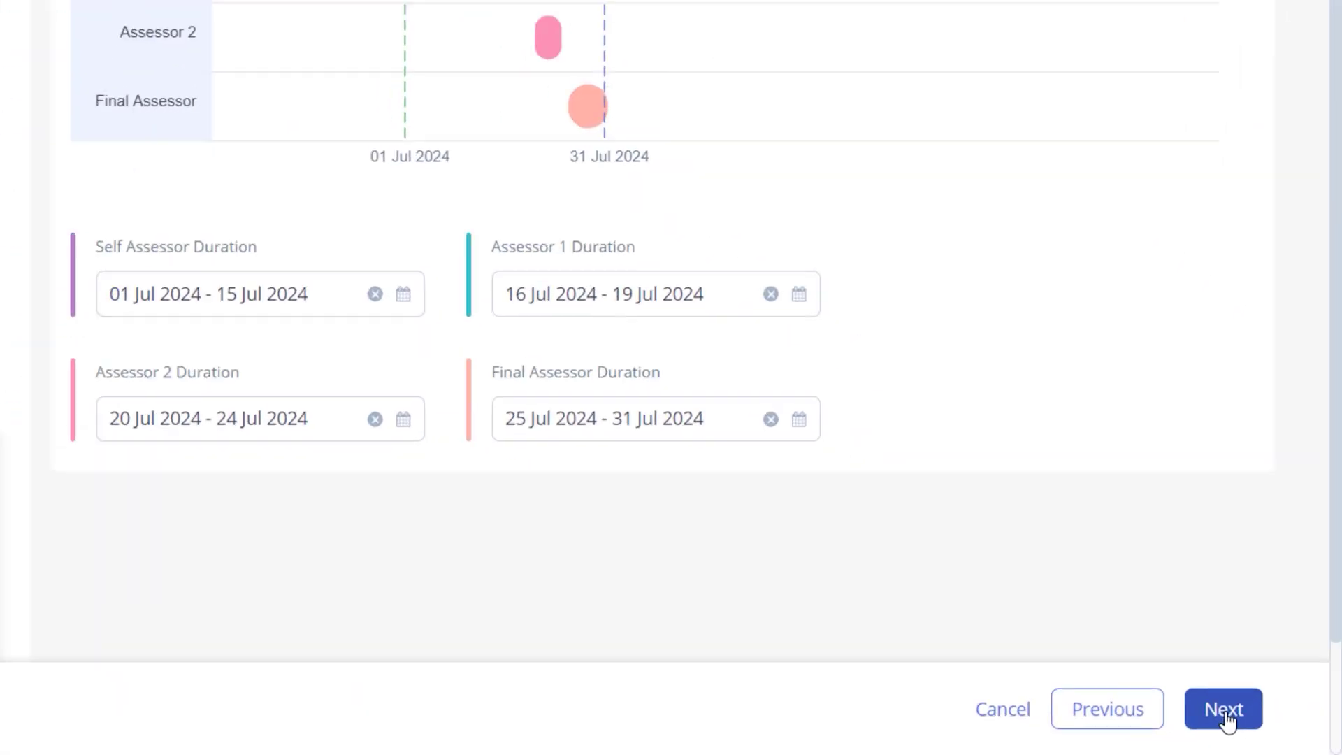
left_click(1264, 726)
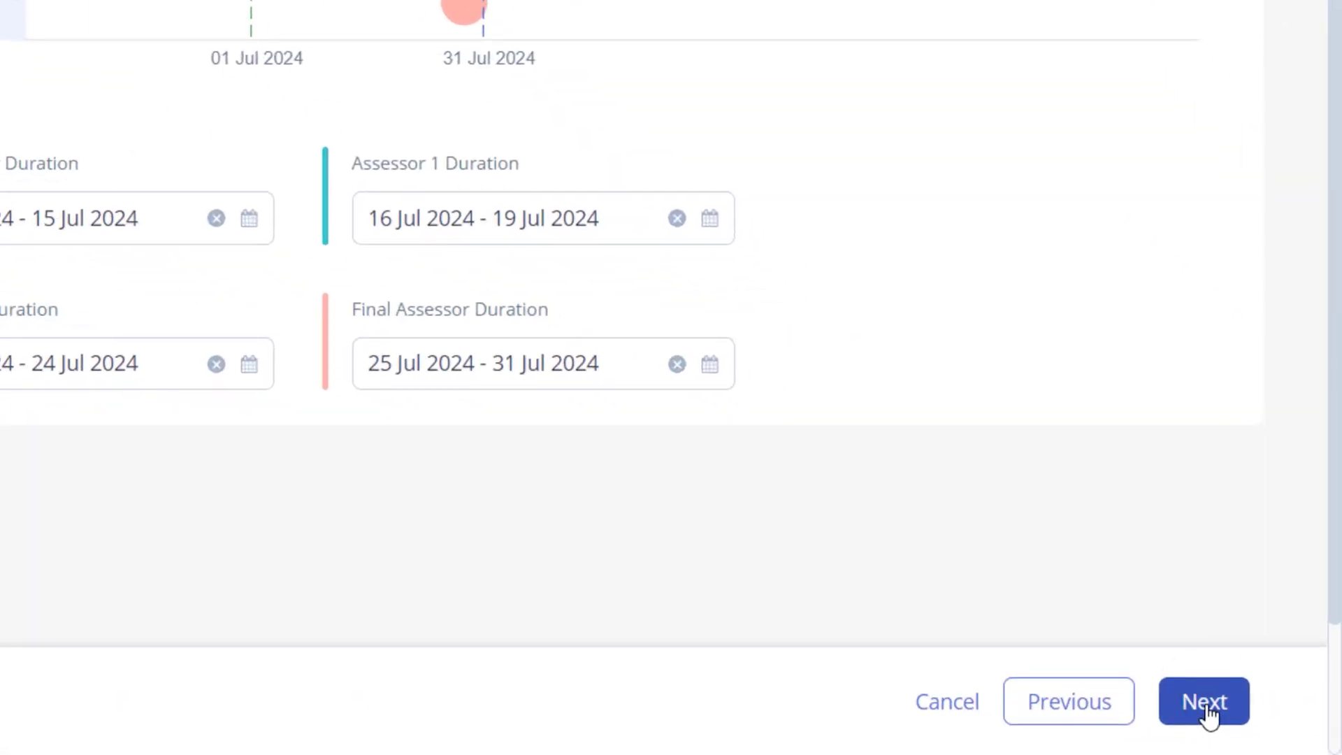
Keep the 1 to 5 rating range and describe level 5 as 'Excellent'.
left_click(560, 183)
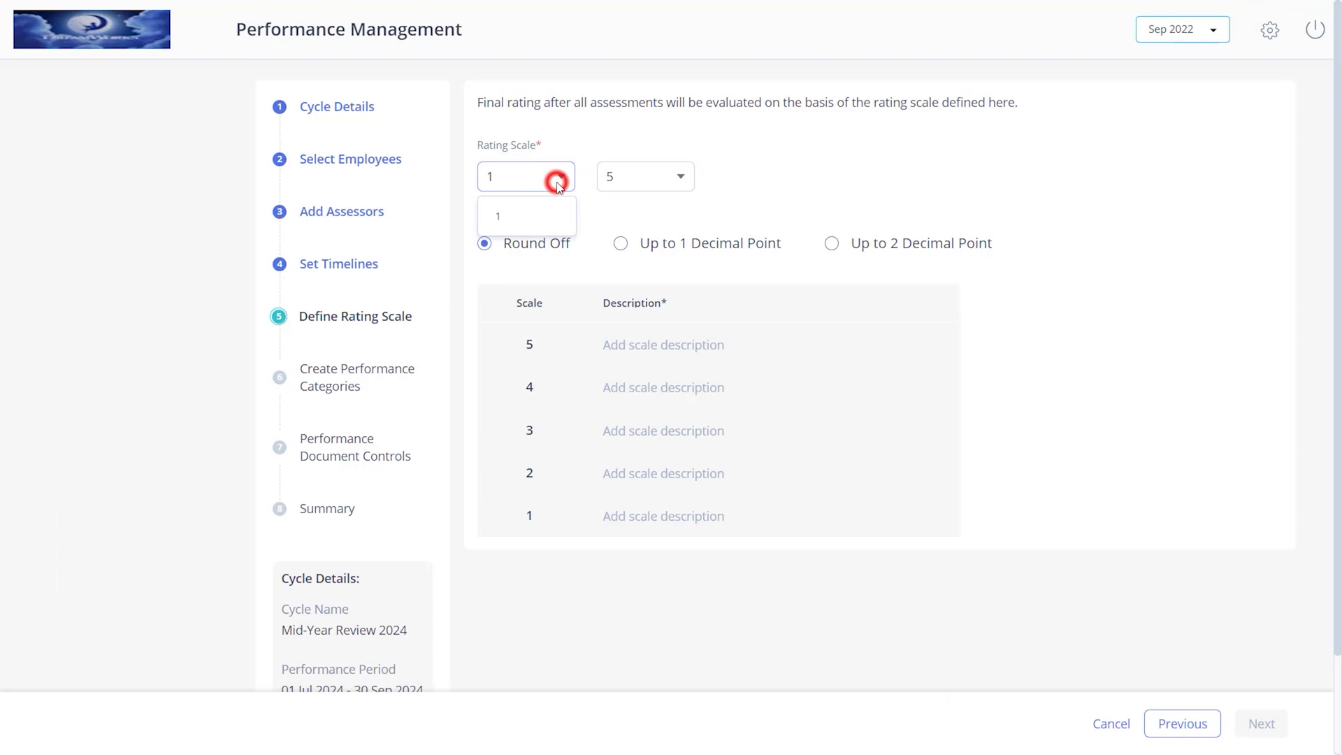
left_click(653, 183)
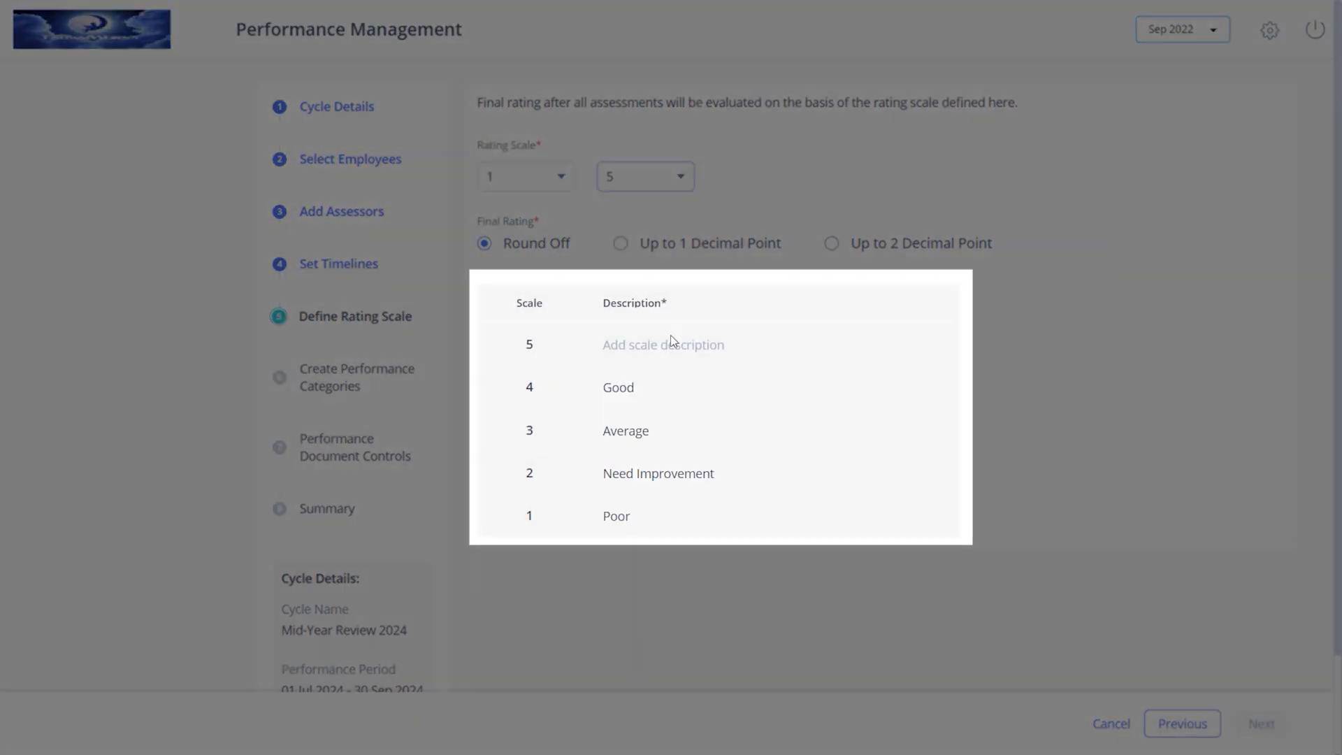
left_click(671, 338)
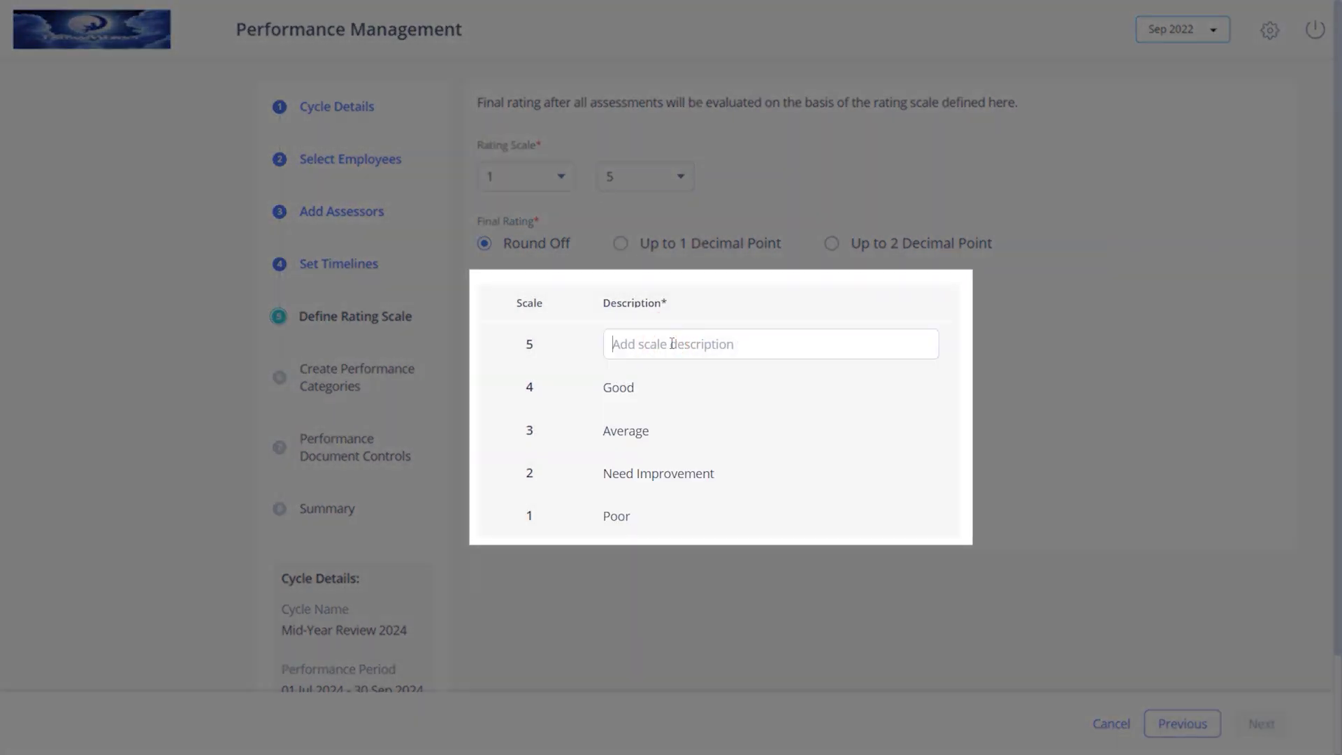
type("Excellent")
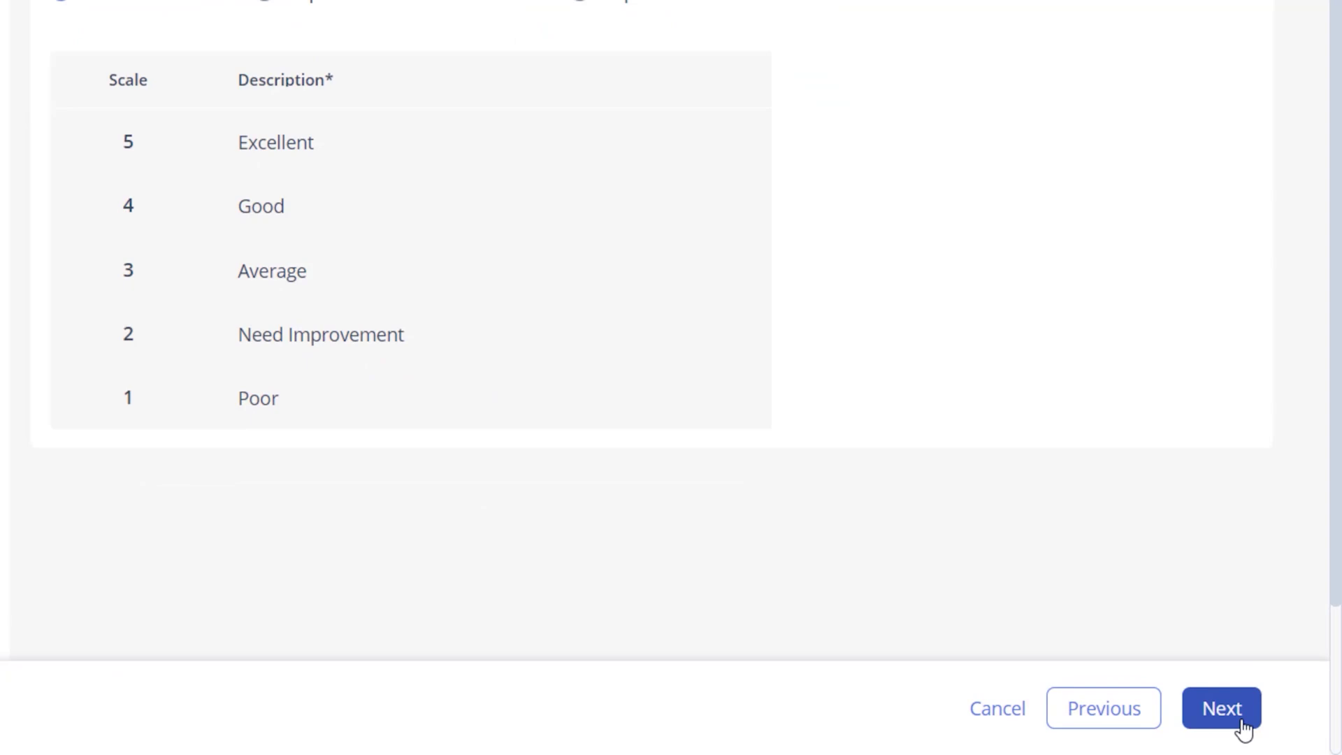
left_click(1240, 723)
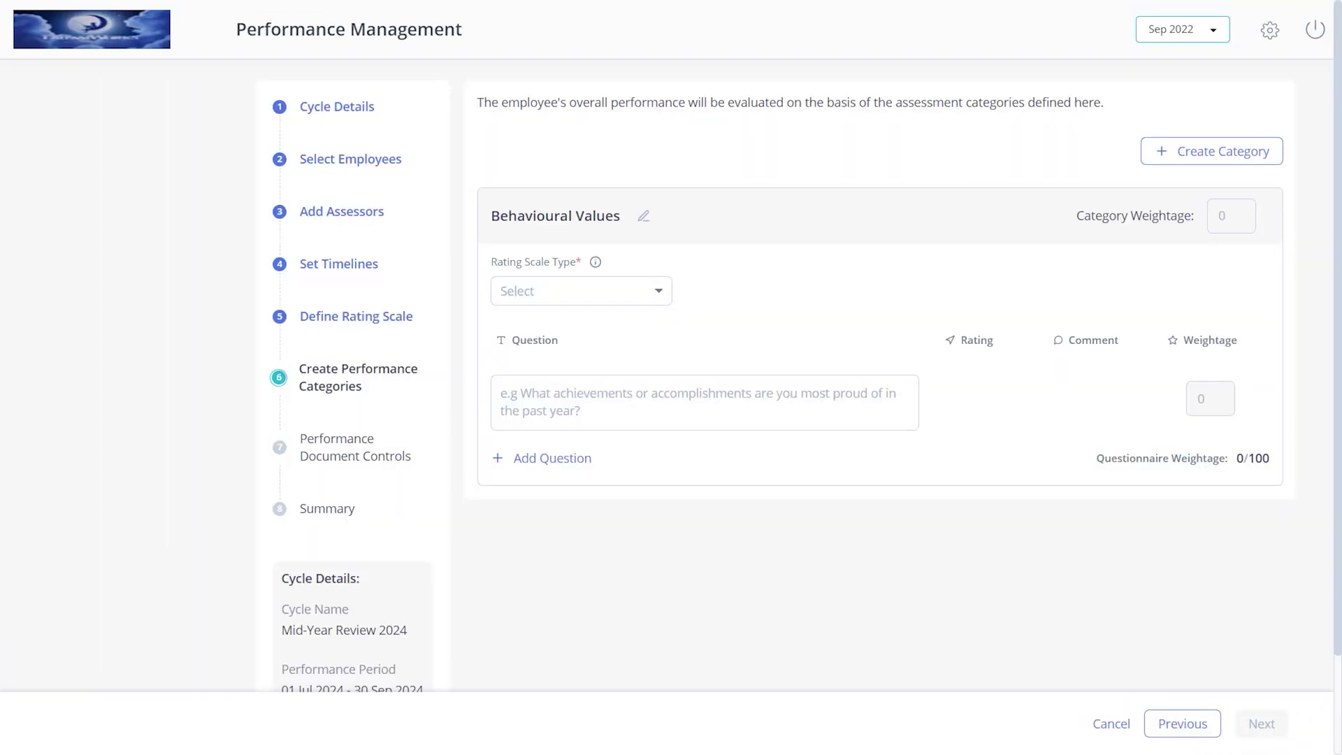
Rename the first category to Behavioural Skills, apply the Behavioural scale, and add rapport-building and team-goals questions.
left_click(643, 216)
key("ctrl+BackSpace")
type("Skills")
left_click(647, 283)
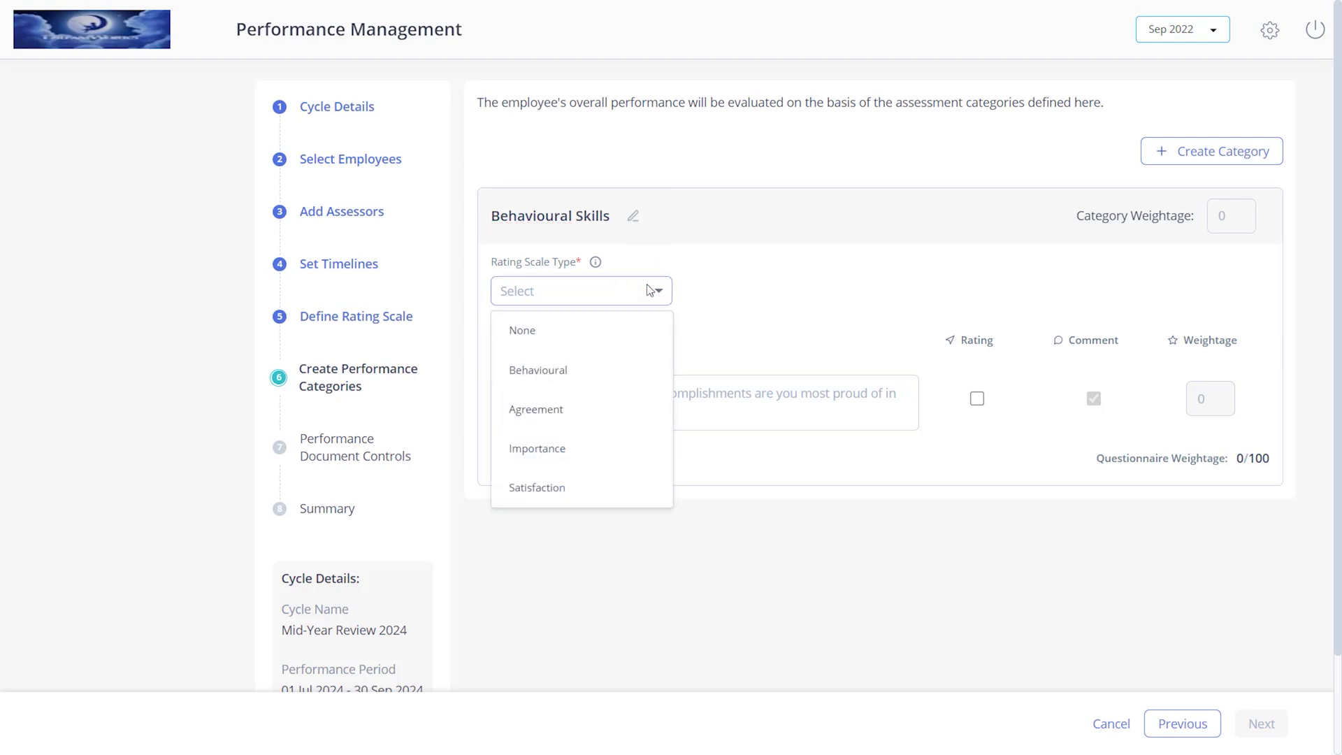
left_click(628, 358)
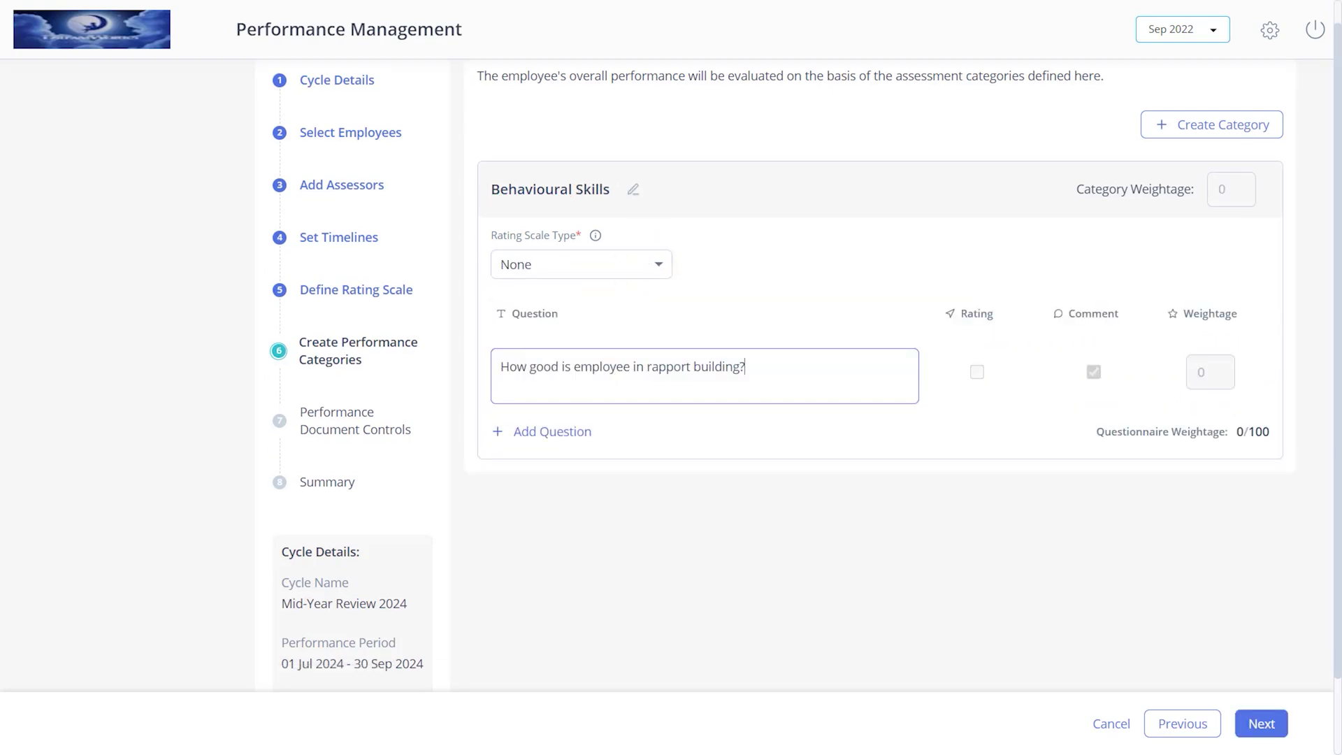
left_click(533, 439)
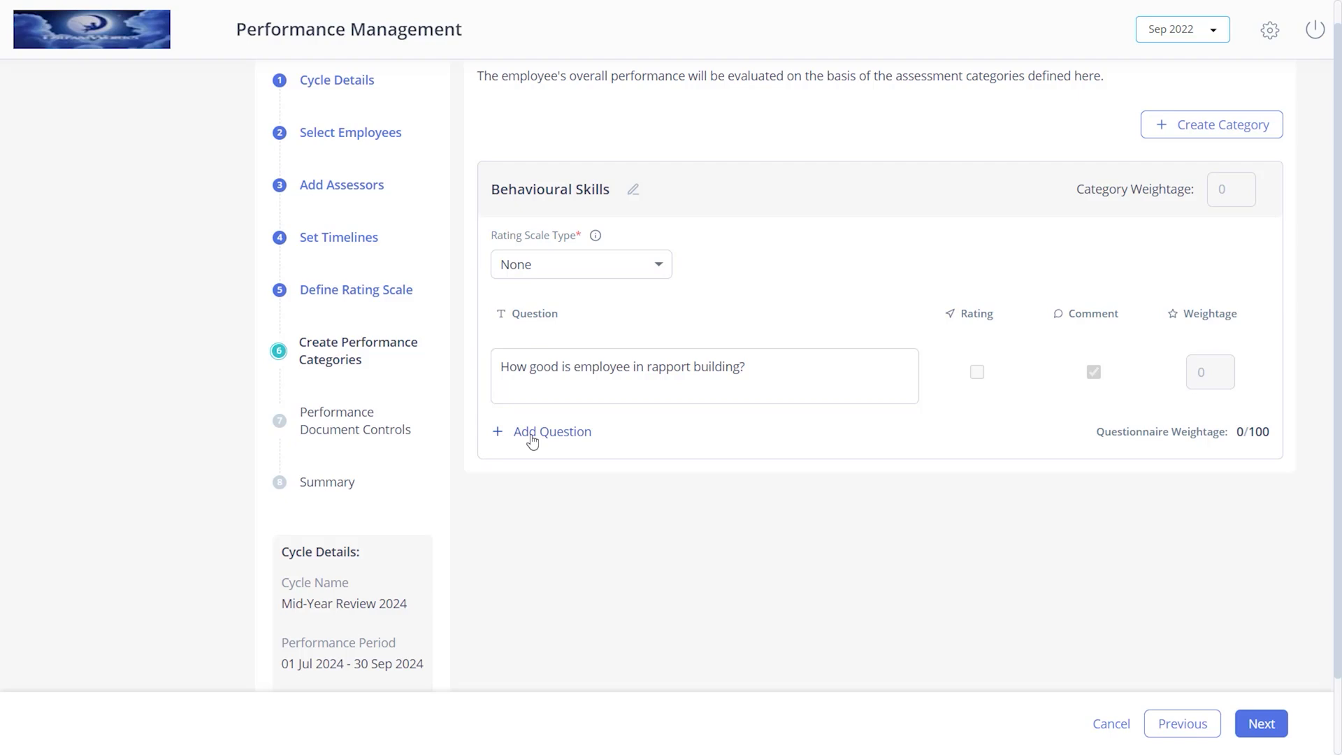
left_click(533, 439)
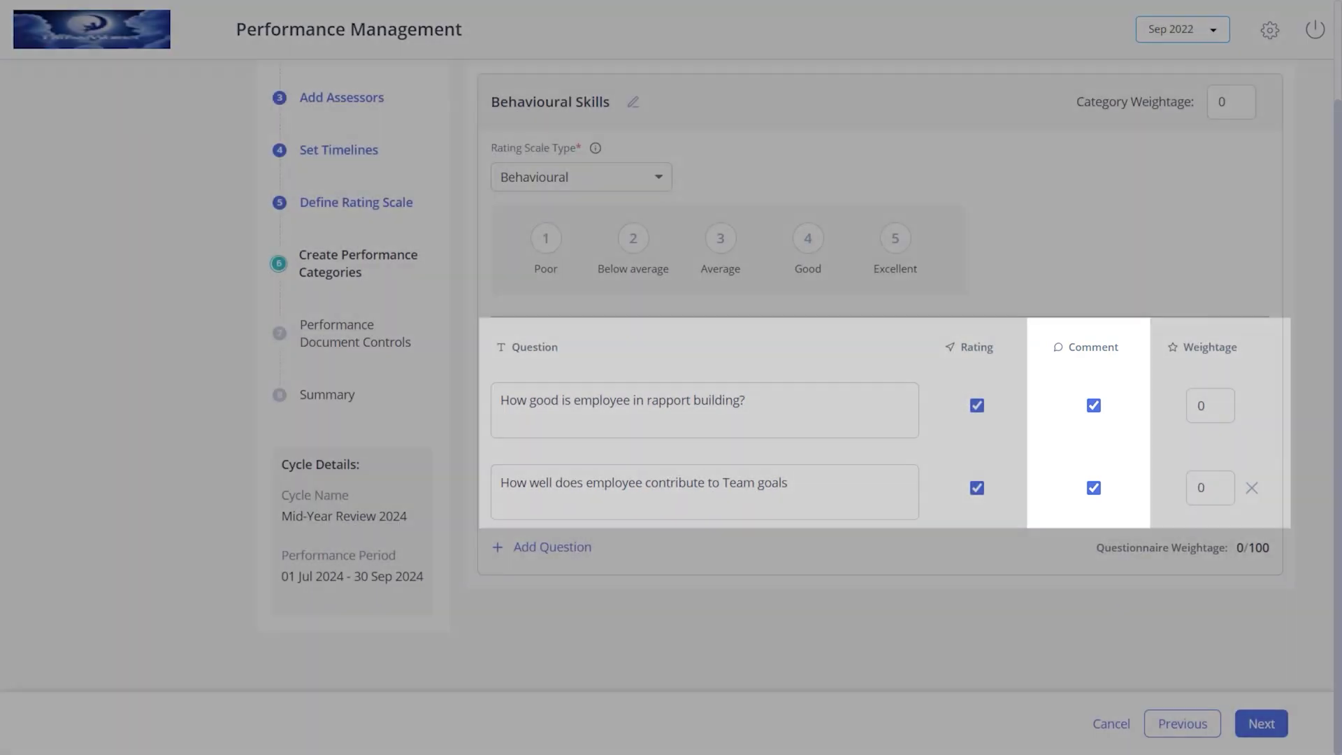
Set the Behavioural Skills category weightage to 100 and its two questions to 20 and 80.
left_click(1223, 101)
type("1")
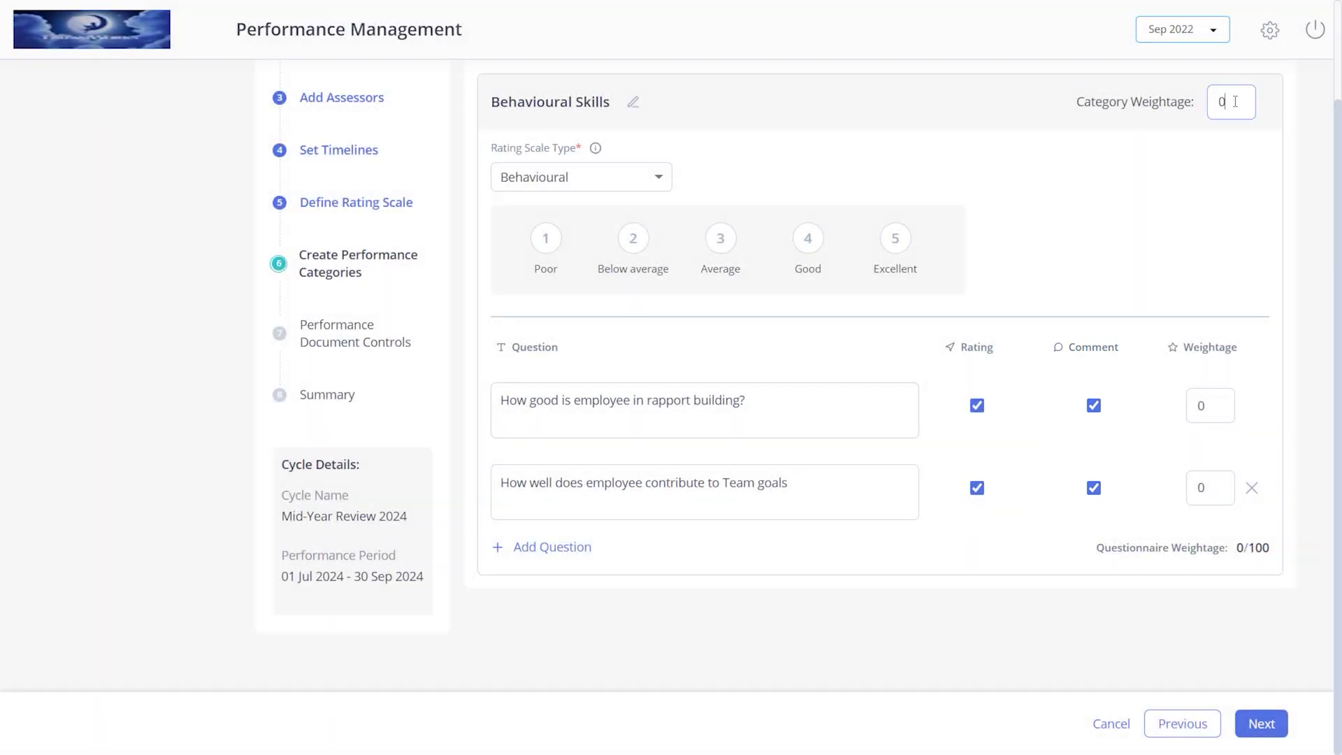
type("00")
left_click(1215, 408)
key("BackSpace")
type("20")
left_click(1204, 483)
key("BackSpace")
type("80")
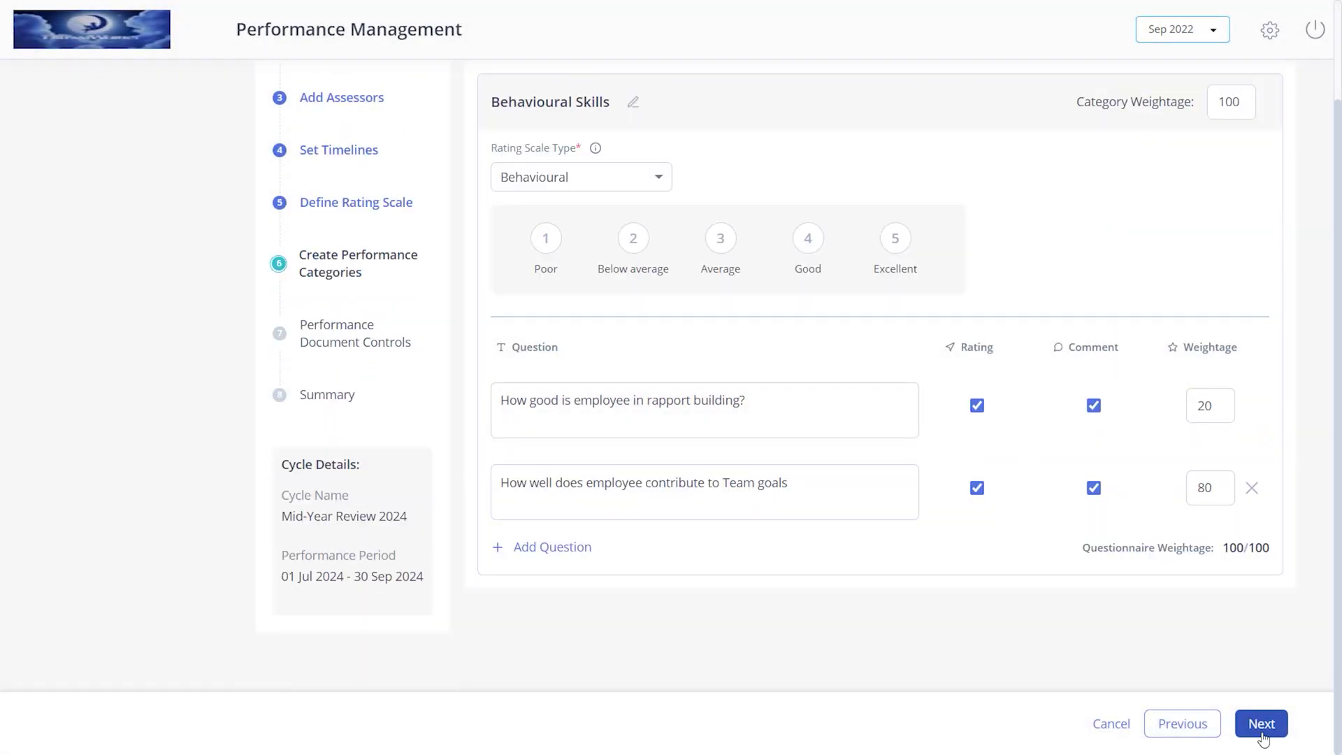
left_click(1262, 723)
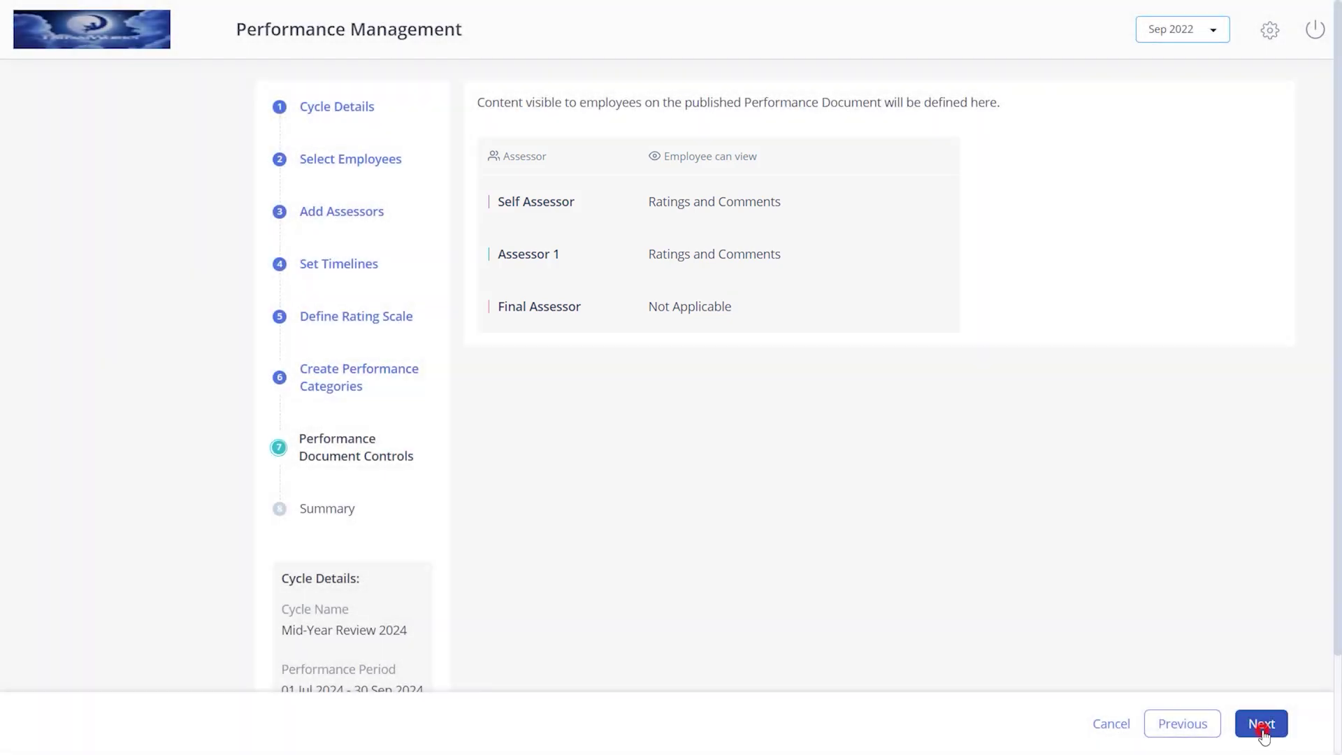
Review the cycle summary, then save Mid-Year Review 2024 and confirm the Save Review Cycle dialog.
left_click(1264, 733)
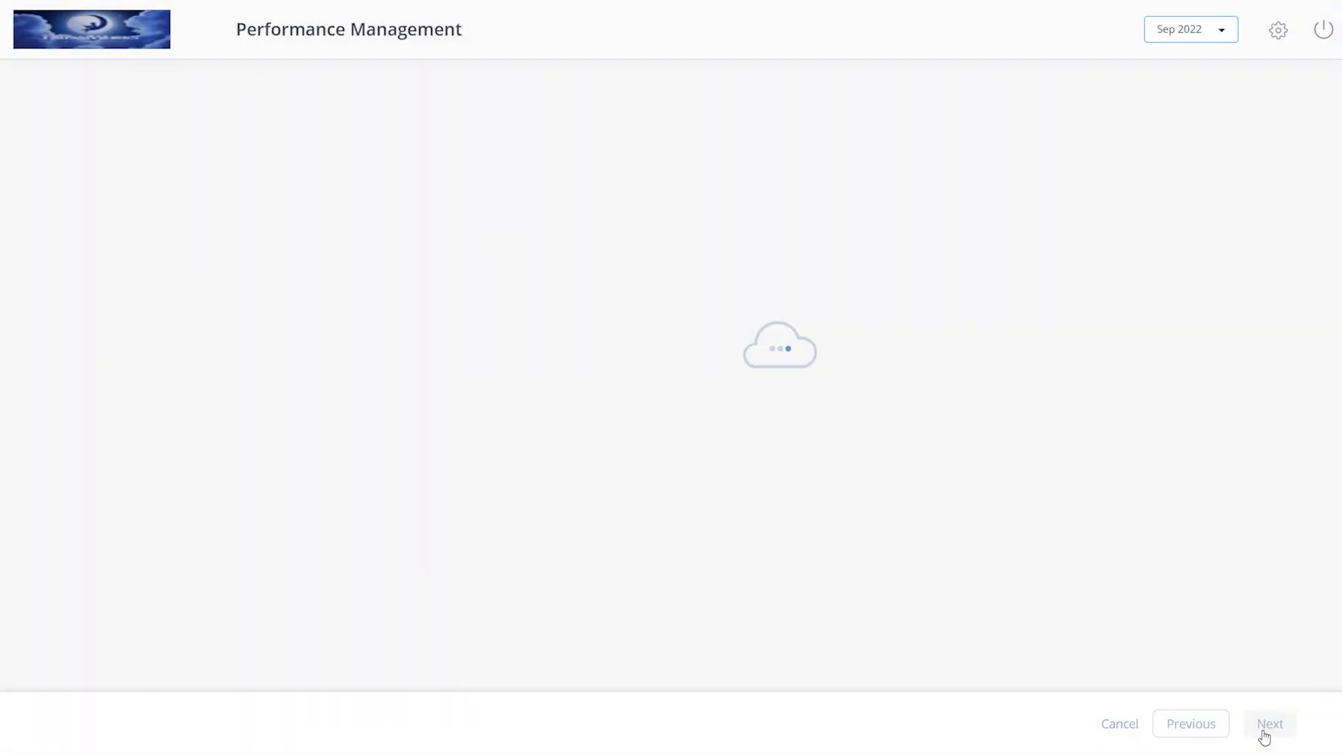
scroll(1340, 630, "down", 10)
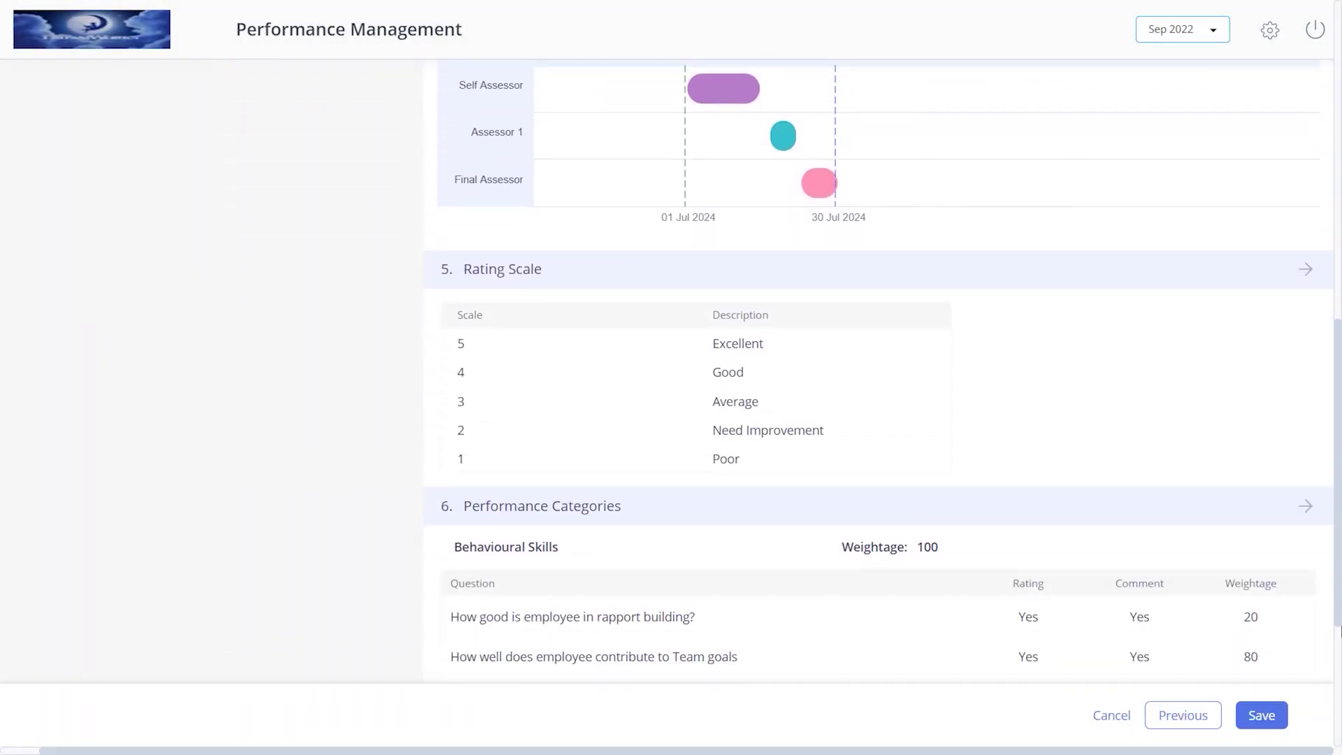
scroll(1340, 631, "down", 4)
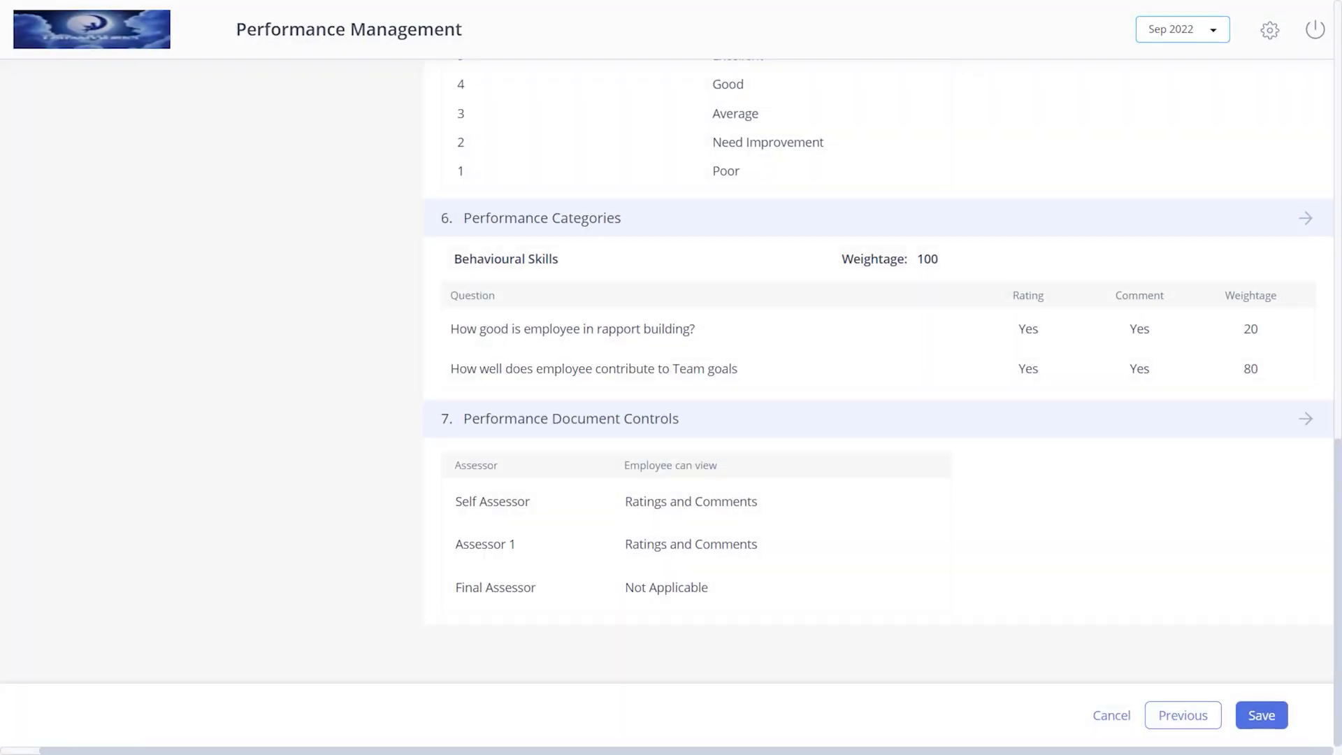
left_click(1261, 713)
key("Return")
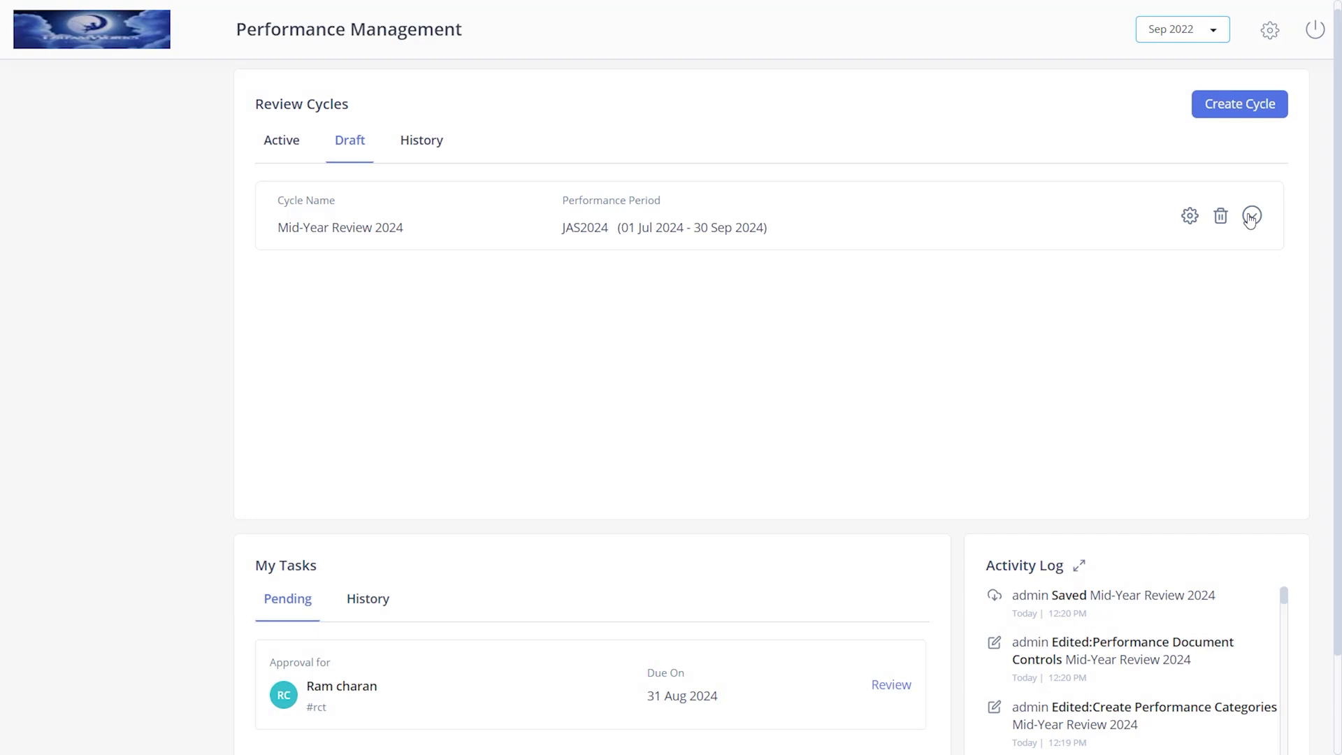
Activate the Mid-Year Review 2024 draft, confirm it, and open the cycle's details.
left_click(1252, 217)
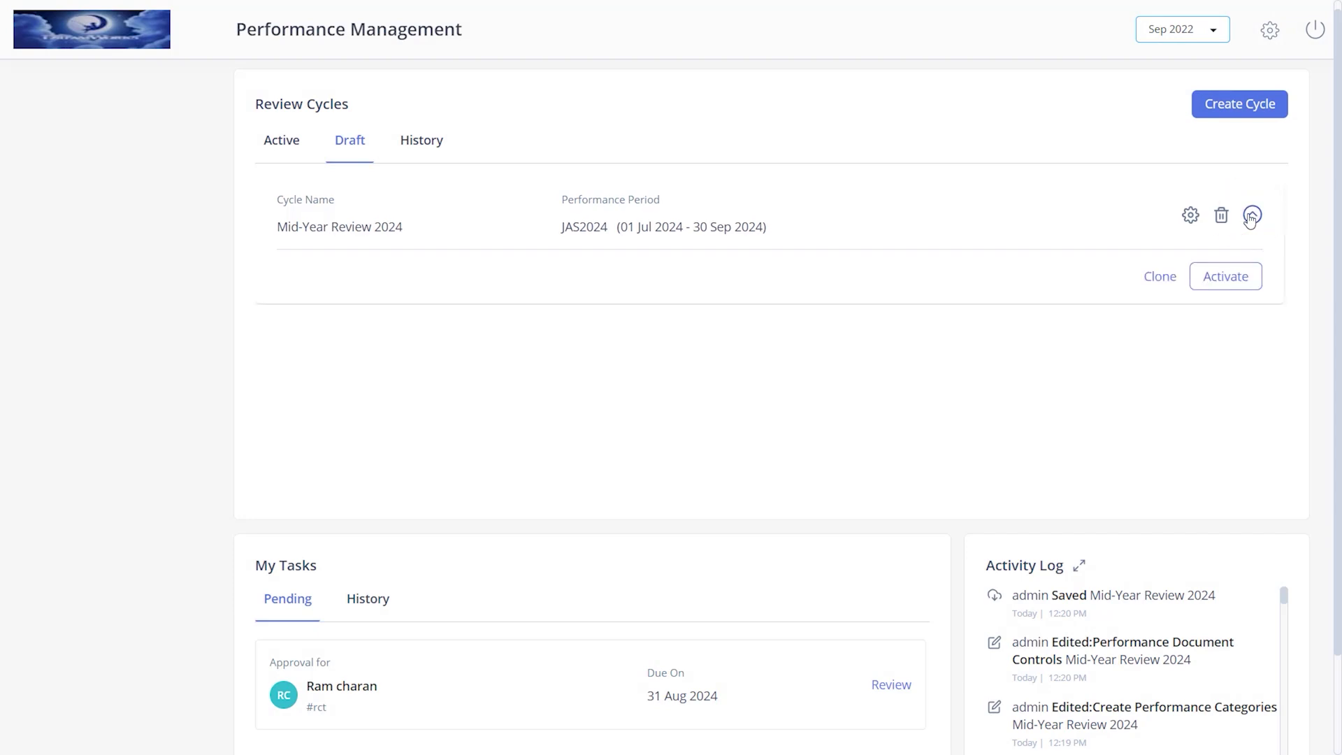
left_click(1222, 277)
left_click(825, 196)
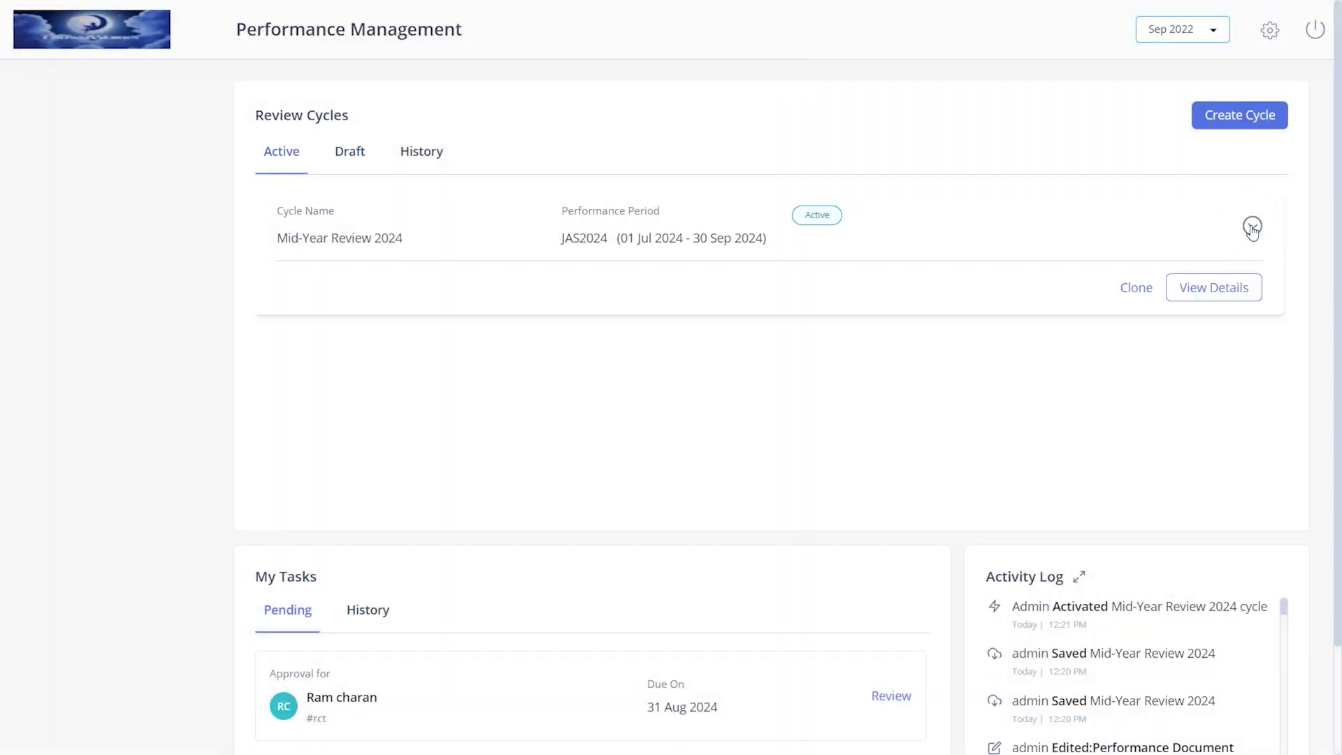
left_click(1220, 299)
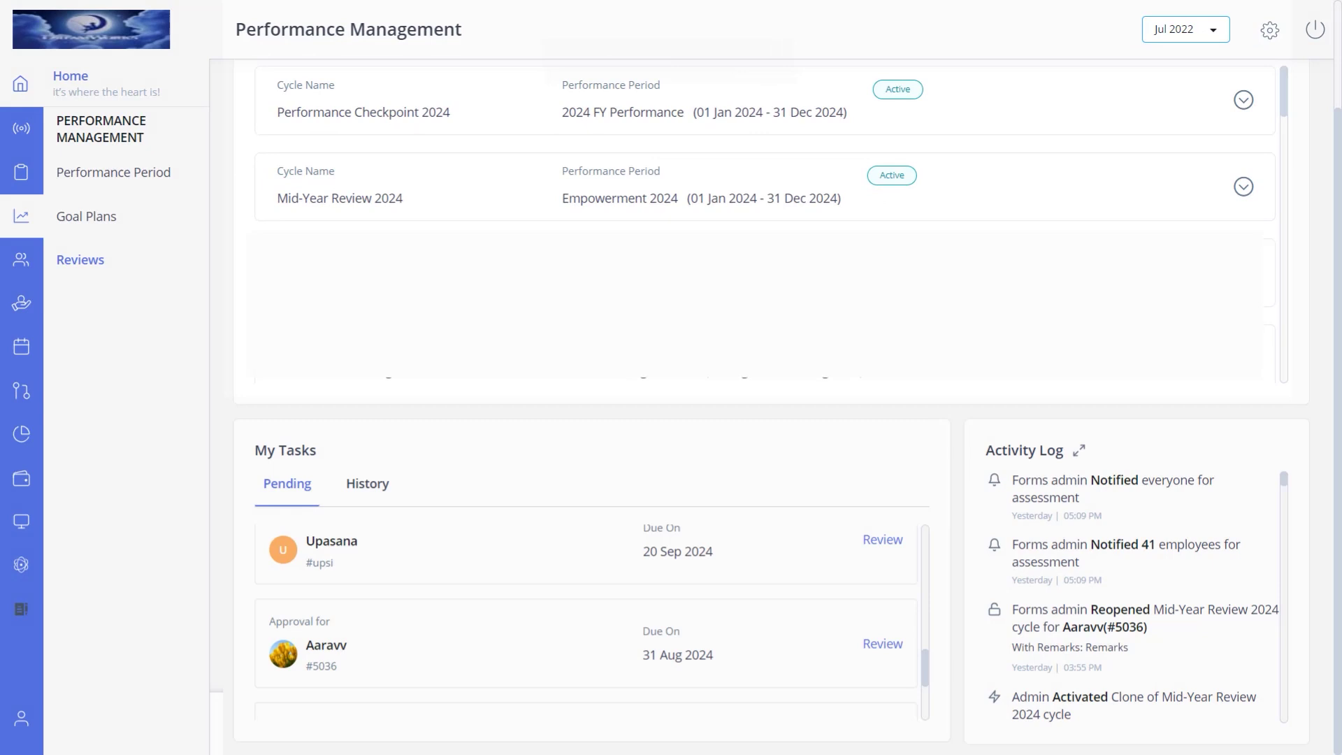
Expand the Mid-Year Review 2024 card under Active cycles and open View Details.
left_click(1224, 224)
left_click(1220, 375)
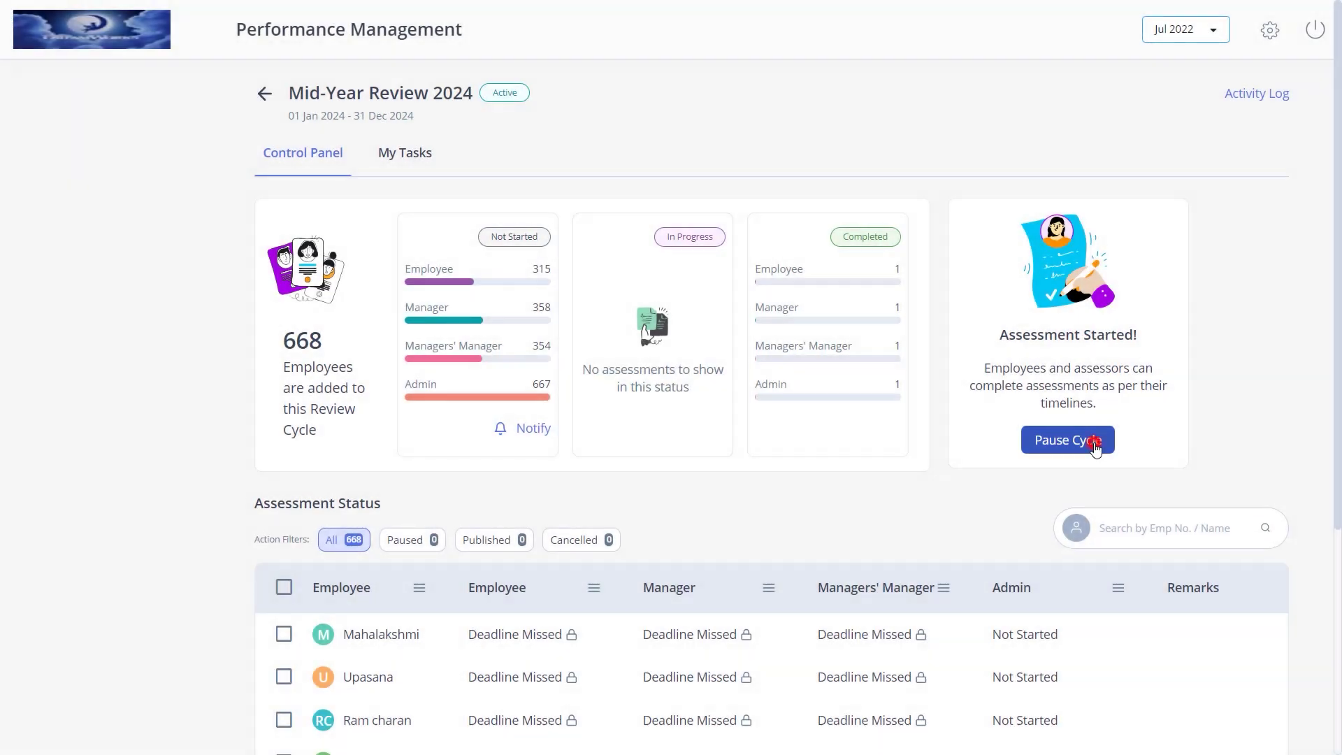
Pause the Mid-Year Review 2024 cycle with the remark 'Pausing the cycle for scheduled maintenance'.
left_click(1095, 447)
left_click(667, 242)
type("Pausing the cycle for scheduled maintenance")
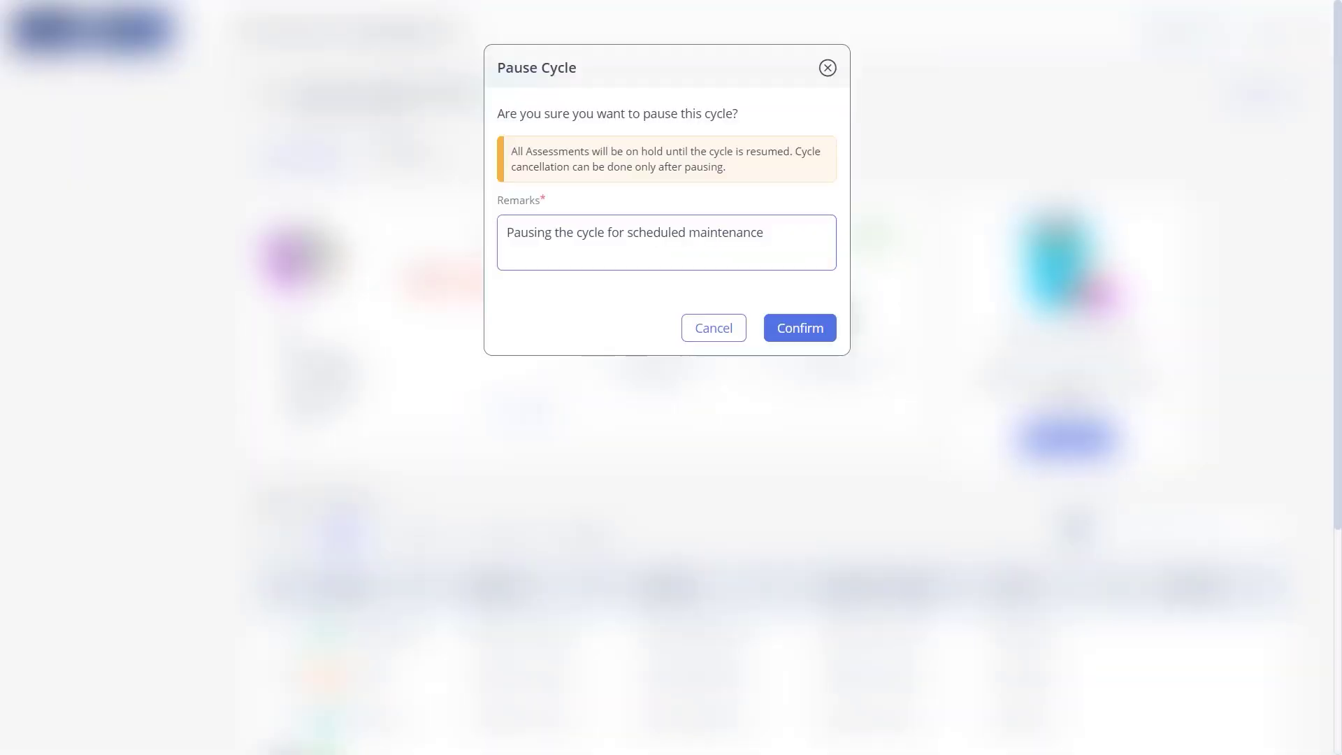
left_click(832, 340)
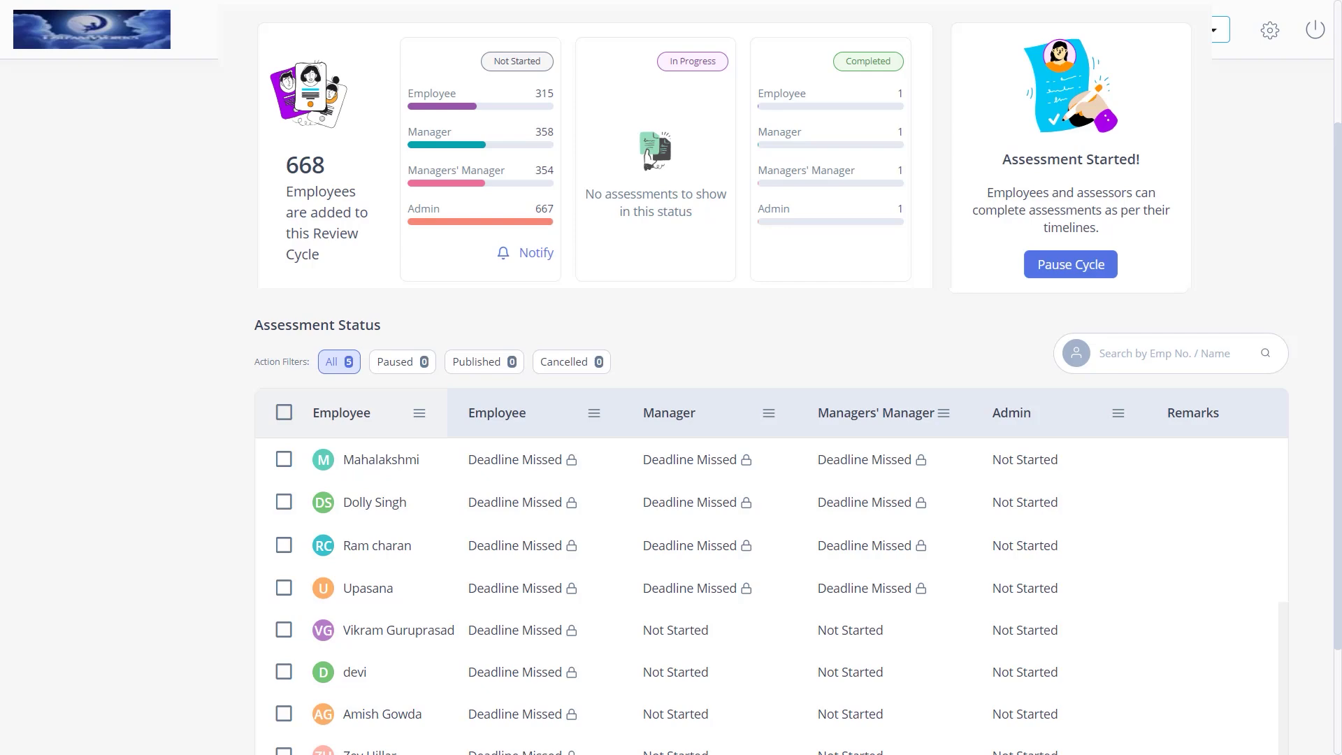
Select all five Deadline Missed employees and send their assessors a notification.
left_click(284, 413)
scroll(1110, 707, "down", 2)
left_click(1108, 697)
left_click(800, 237)
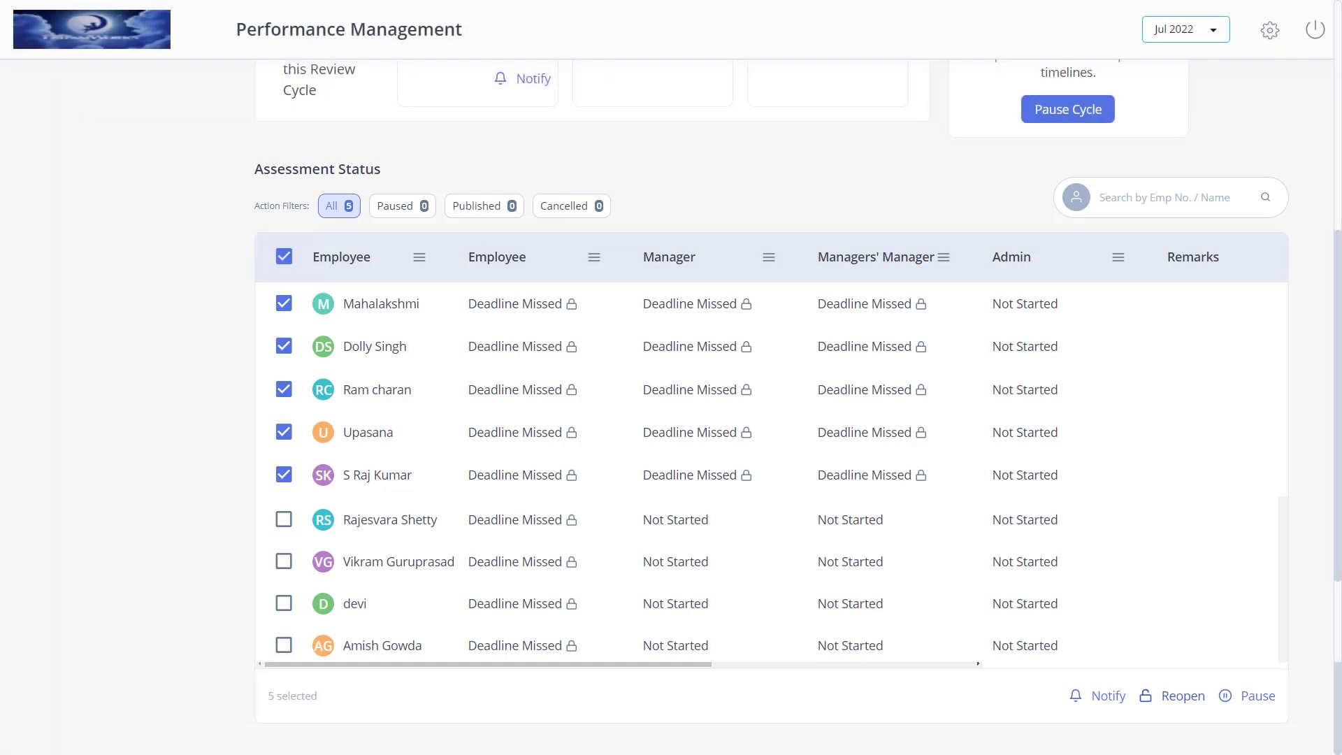
Reopen the cycle for the five selected employees, due 31 Jul 2024, remarking 'Reopening cycle for comprehensive assessment and feedback.'.
left_click(1188, 696)
left_click(679, 249)
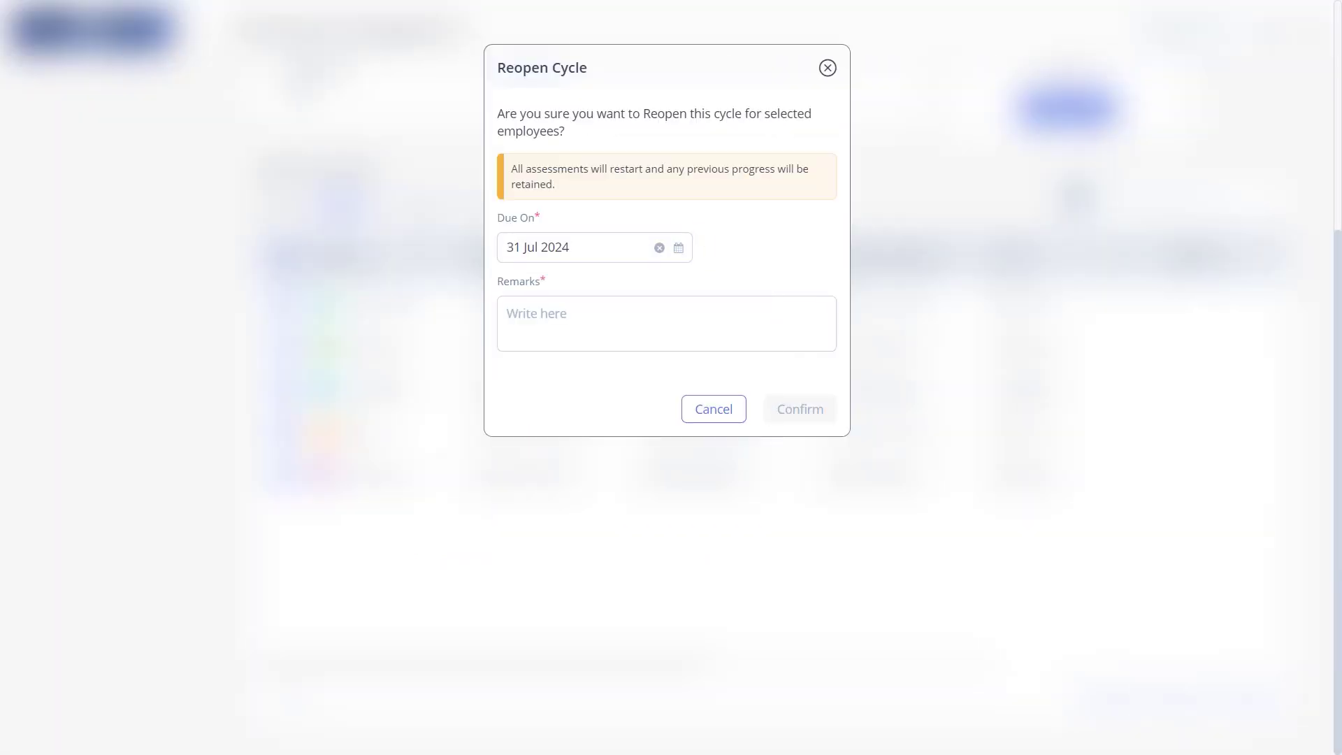
type("Reopening cycle for comprehensive assessment and feedback.")
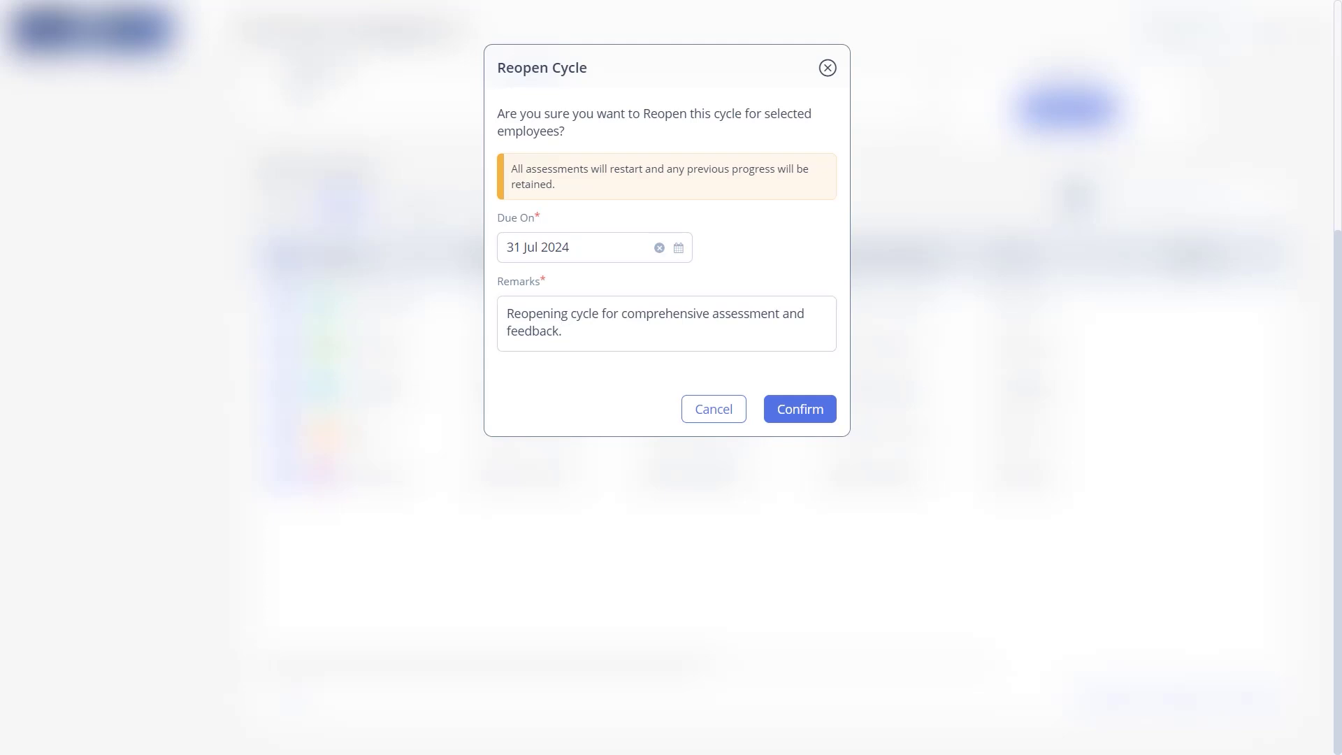
left_click(804, 411)
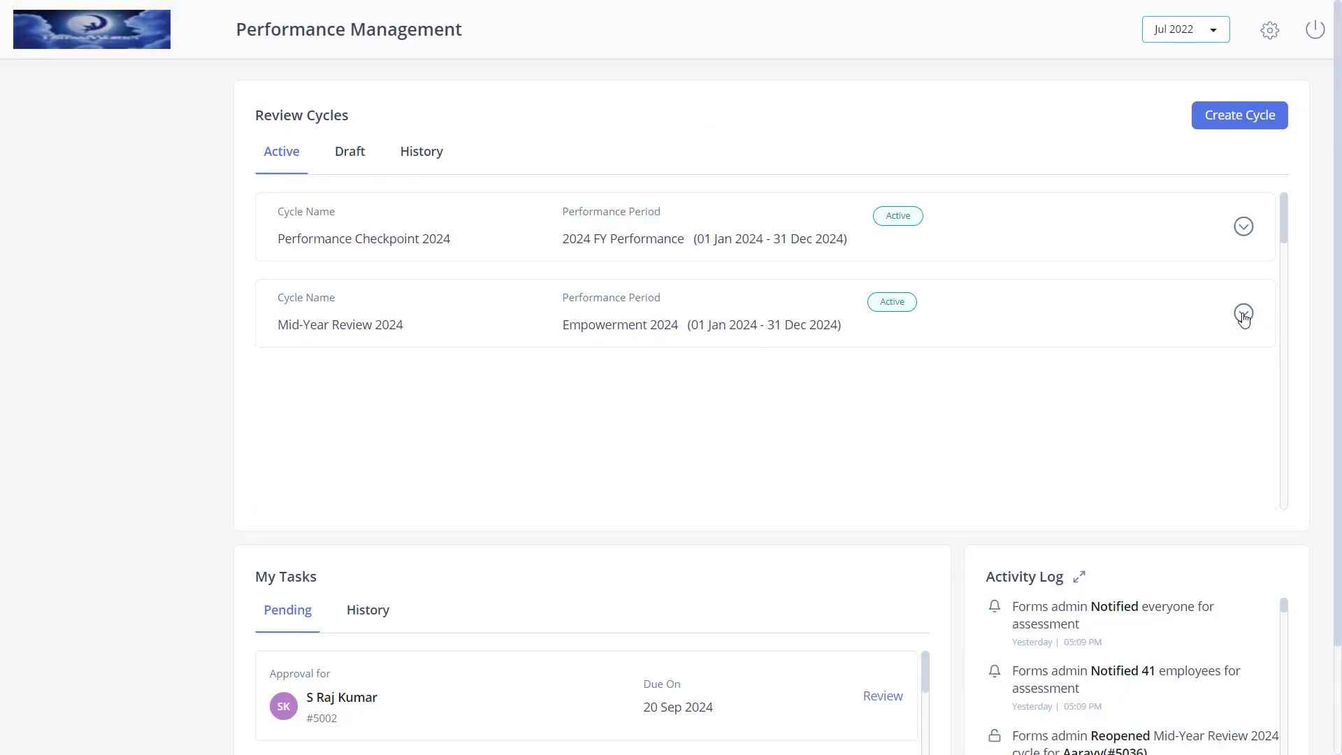
Open the employee's pending Mid-Year Review 2024 approval task from My Tasks for review.
left_click(1244, 314)
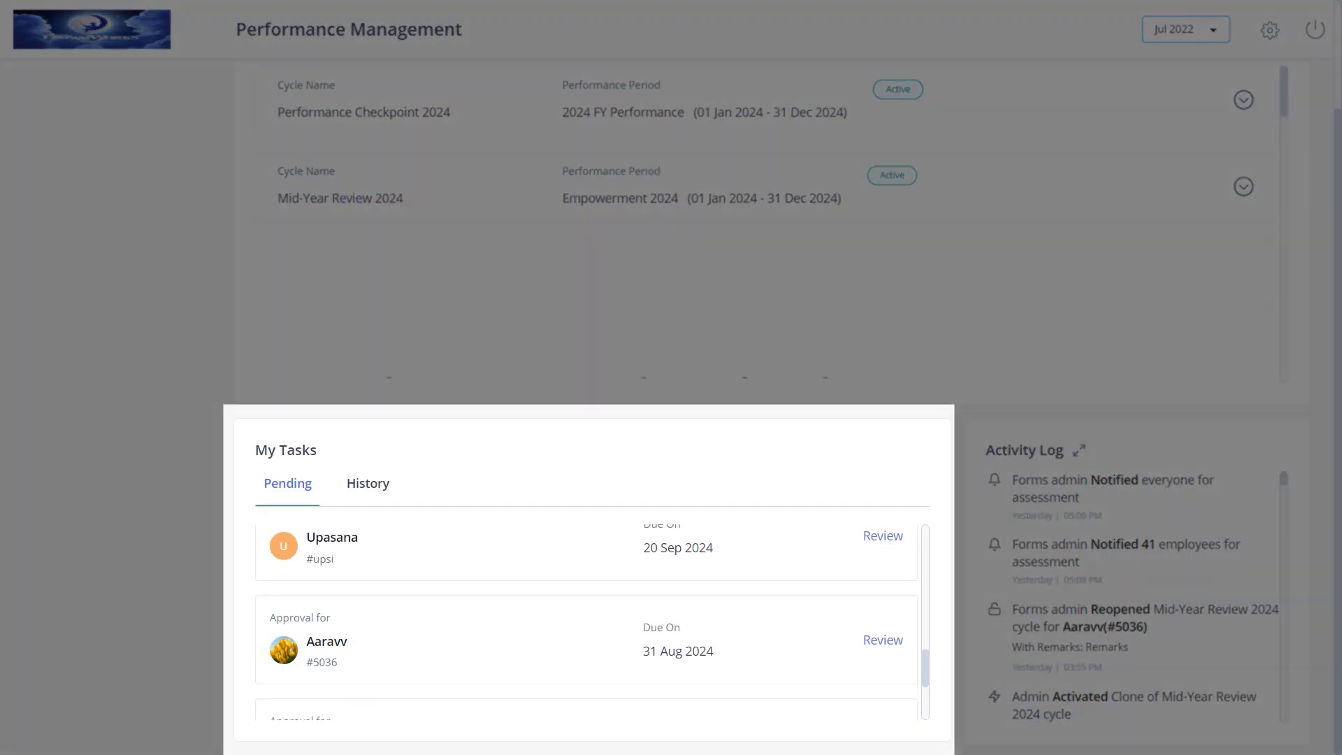
scroll(588, 622, "down", 1)
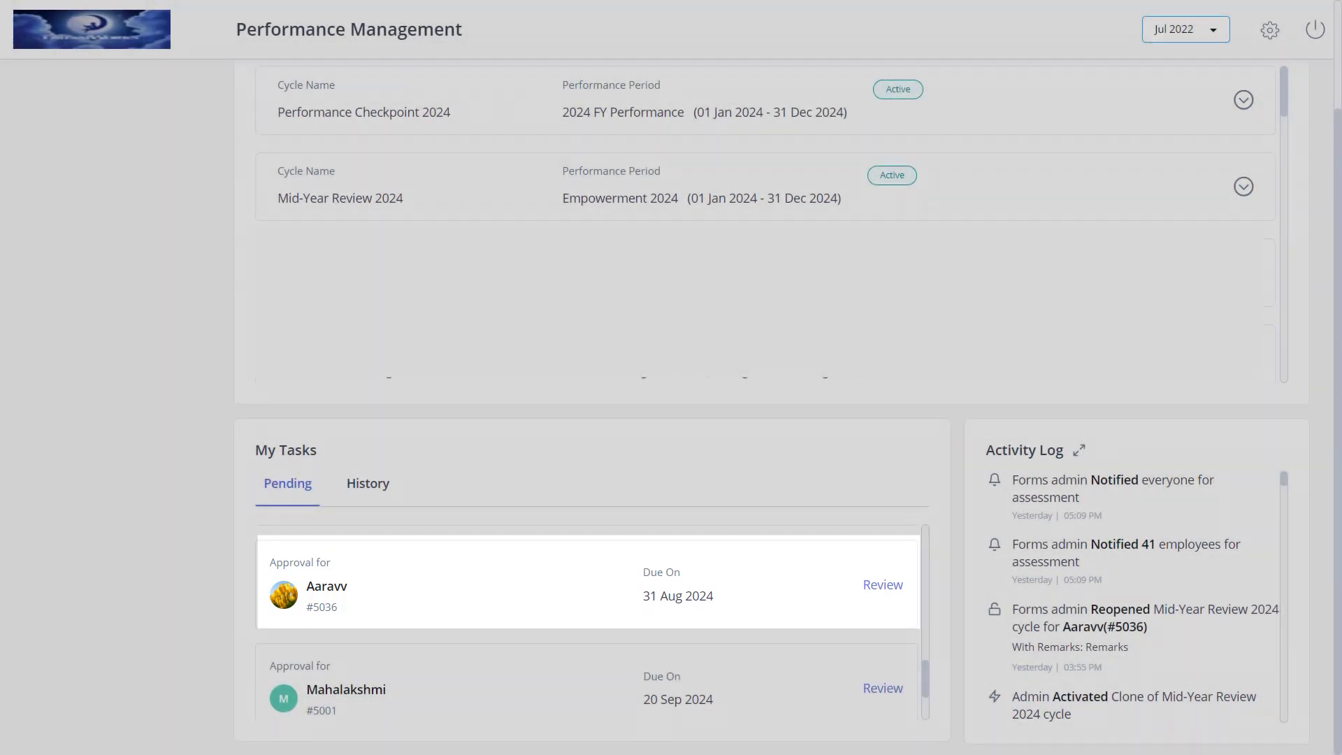
left_click(879, 585)
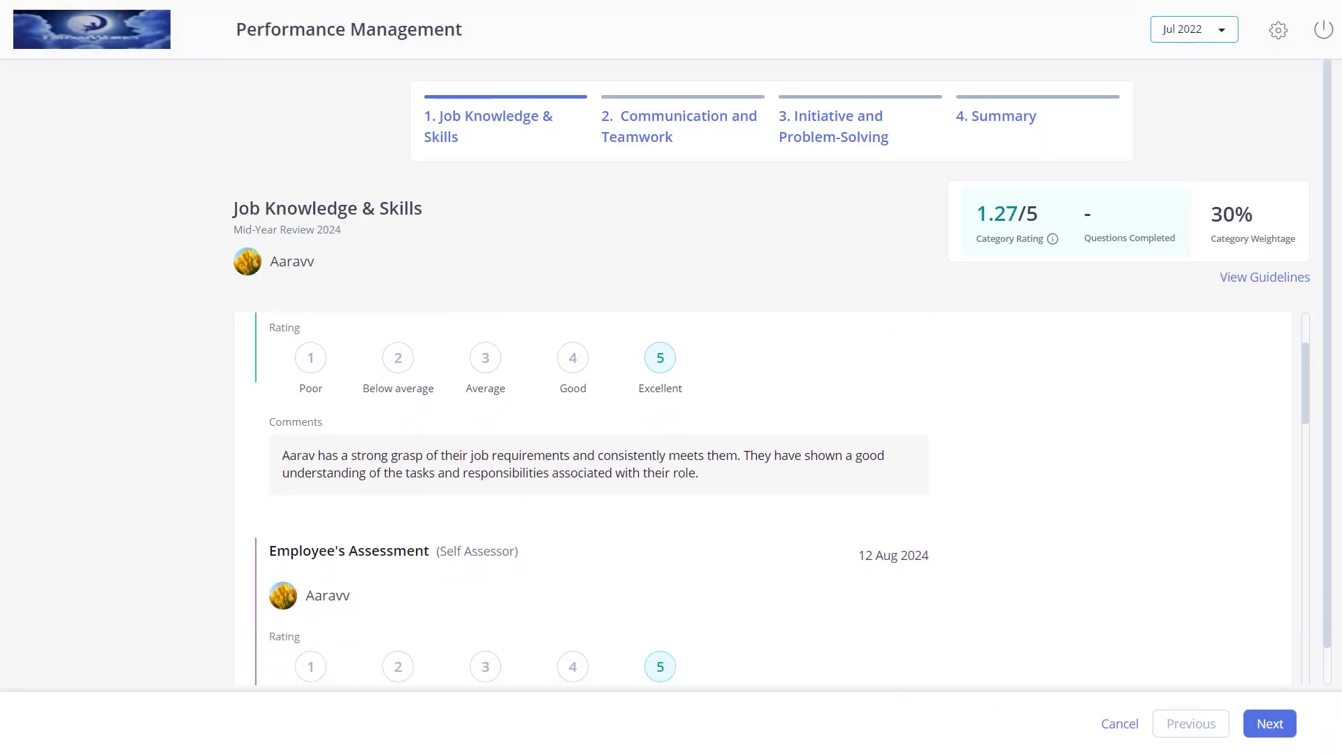
Go through the category ratings and comments, then advance to the Summary showing 3.62/5 (Good).
scroll(592, 499, "down", 5)
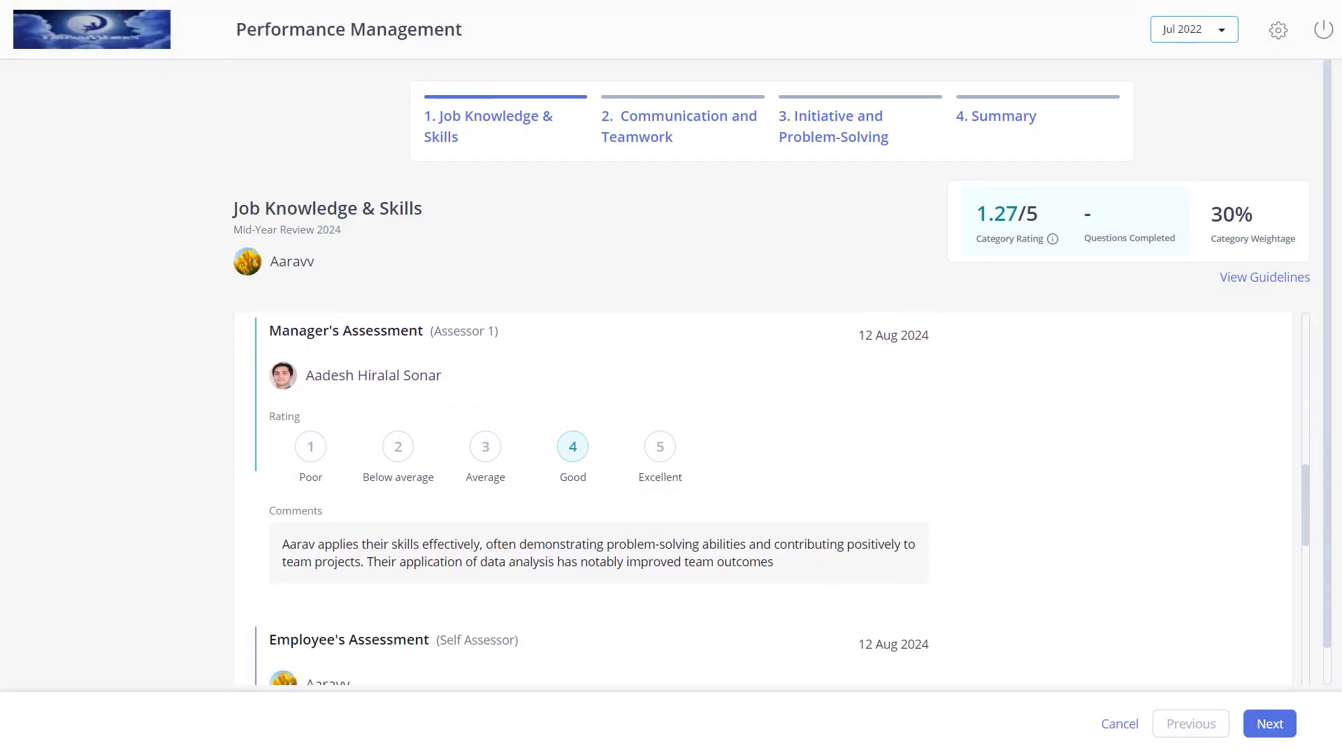
scroll(591, 499, "down", 5)
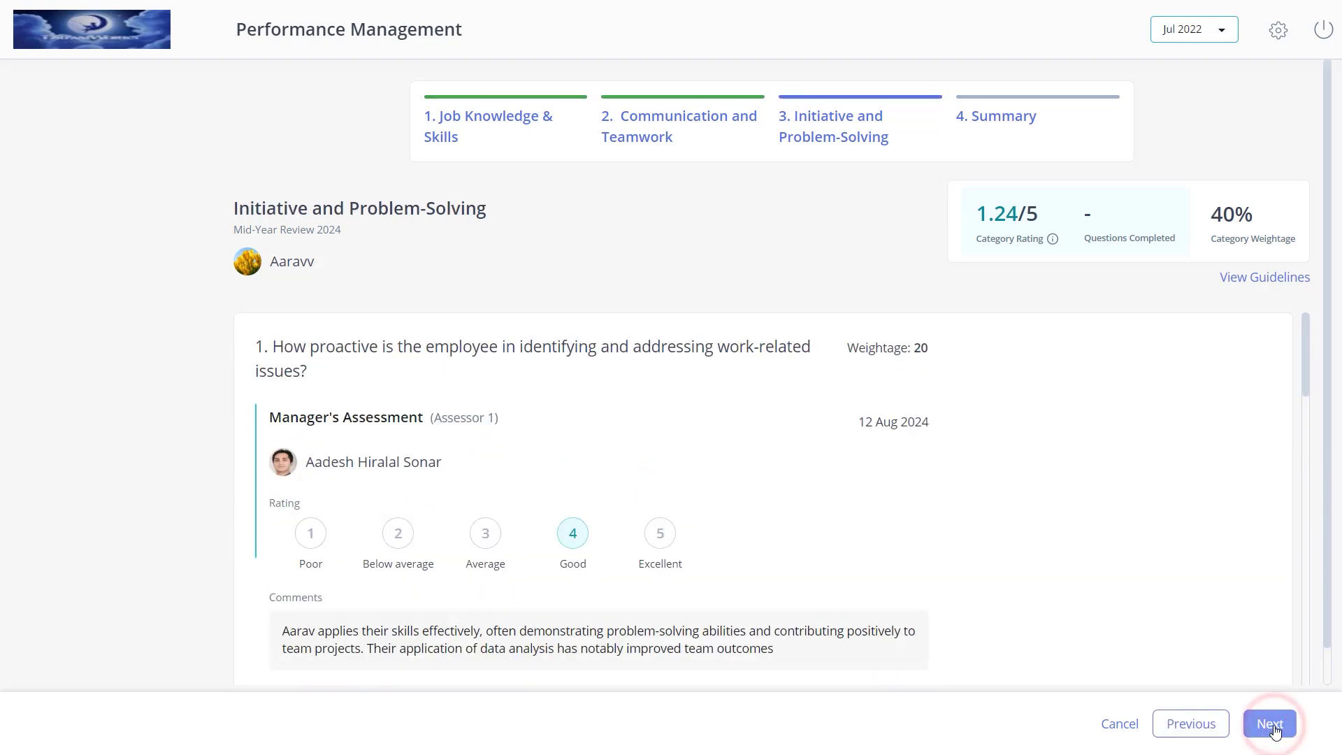
left_click(1270, 723)
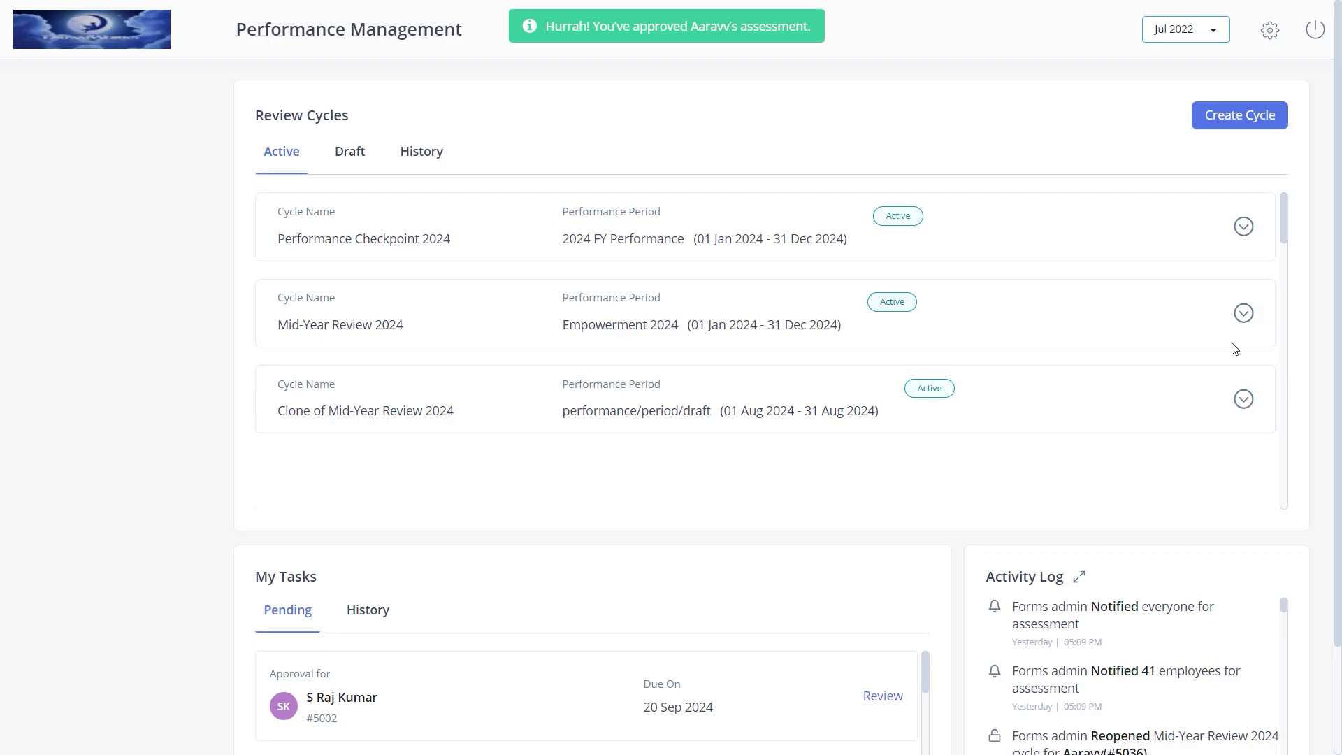
Open the Mid-Year Review 2024 cycle's View Details page.
left_click(1232, 343)
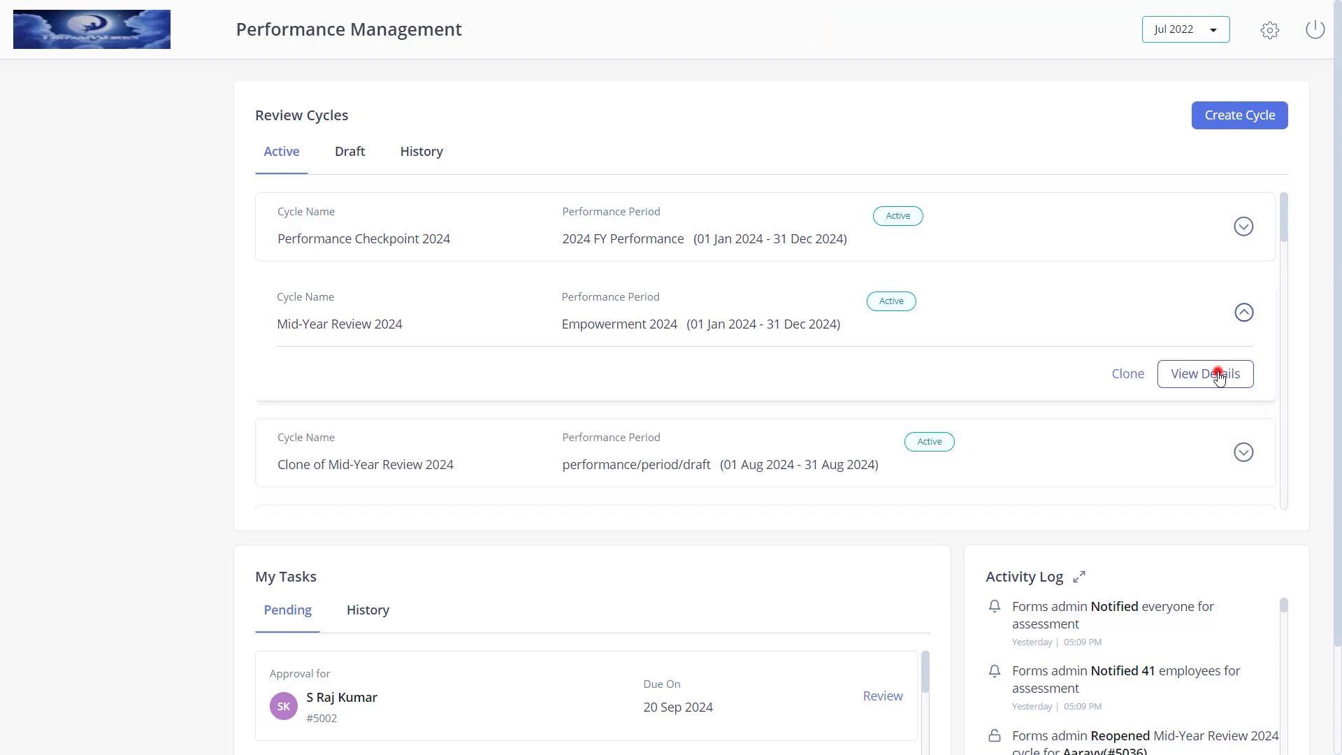
left_click(1220, 378)
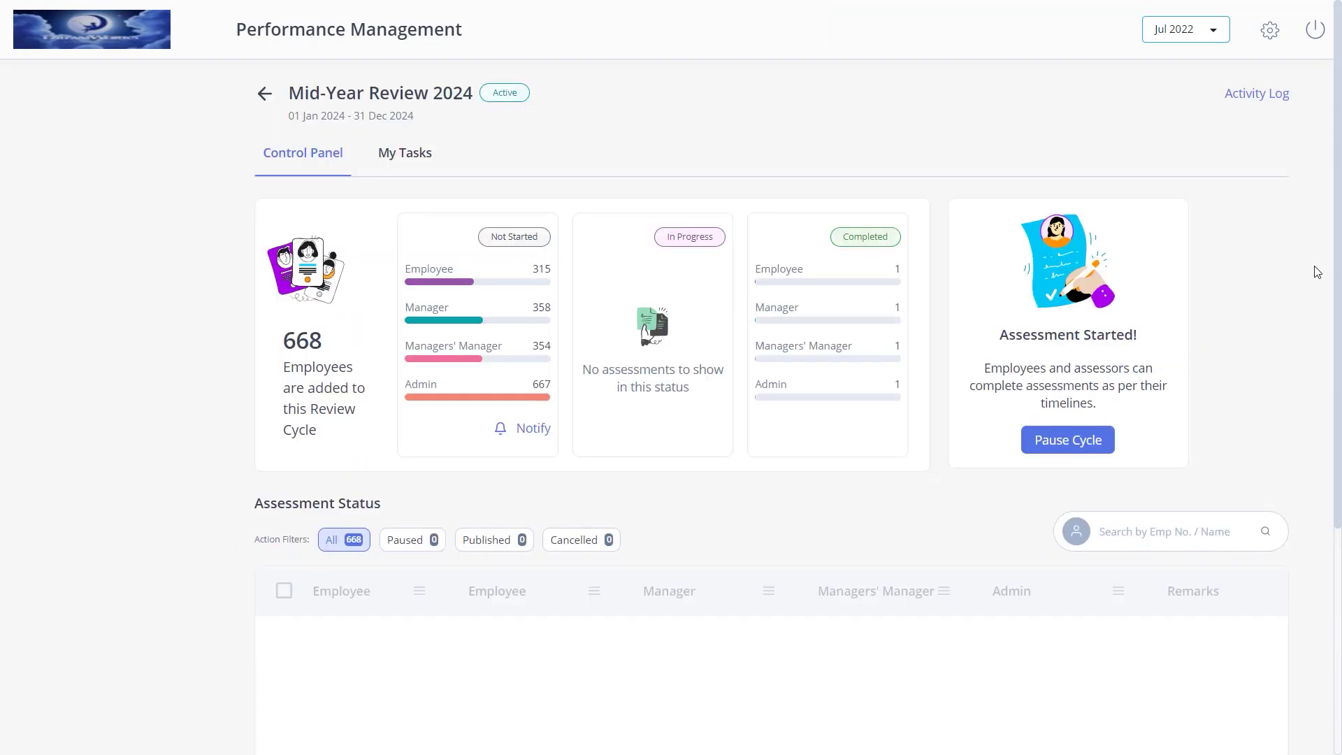
scroll(1317, 272, "down", 3)
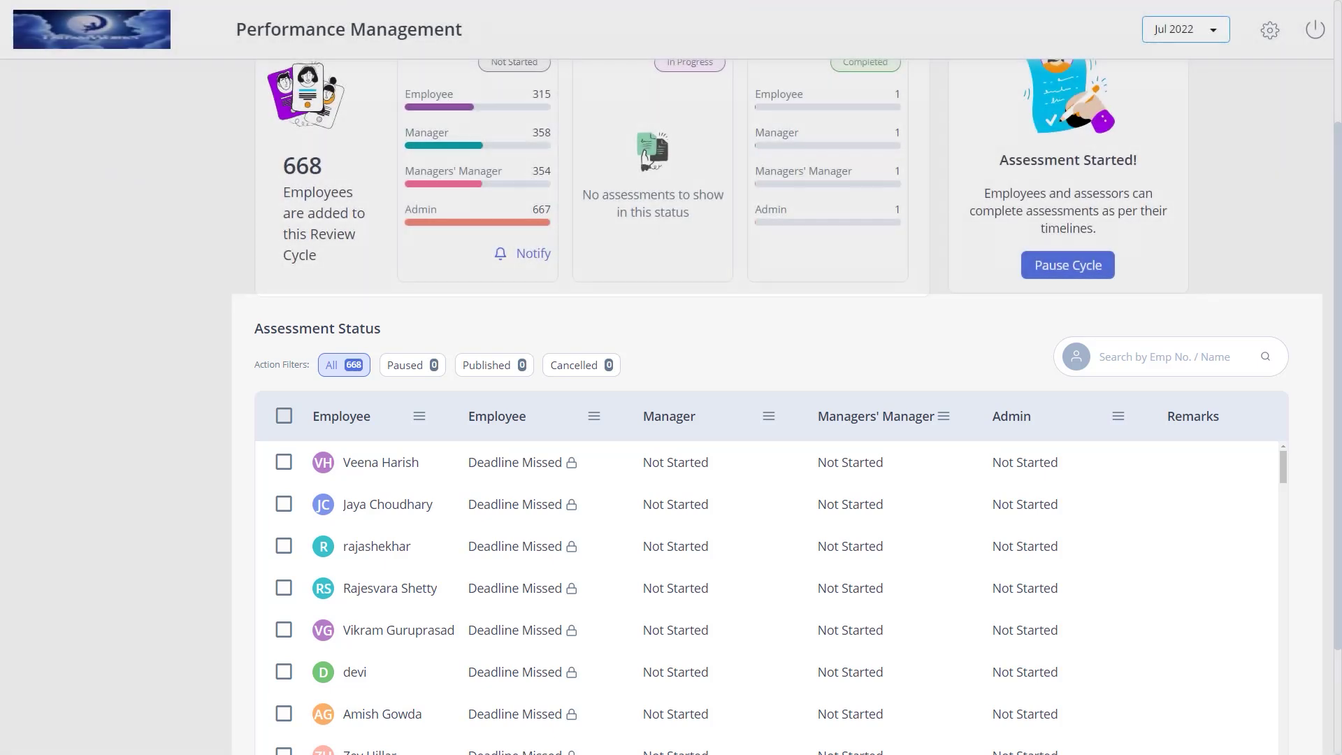
Search for the approved employee in Assessment Status, select their row, and publish their performance document.
left_click(1161, 356)
type("Aa")
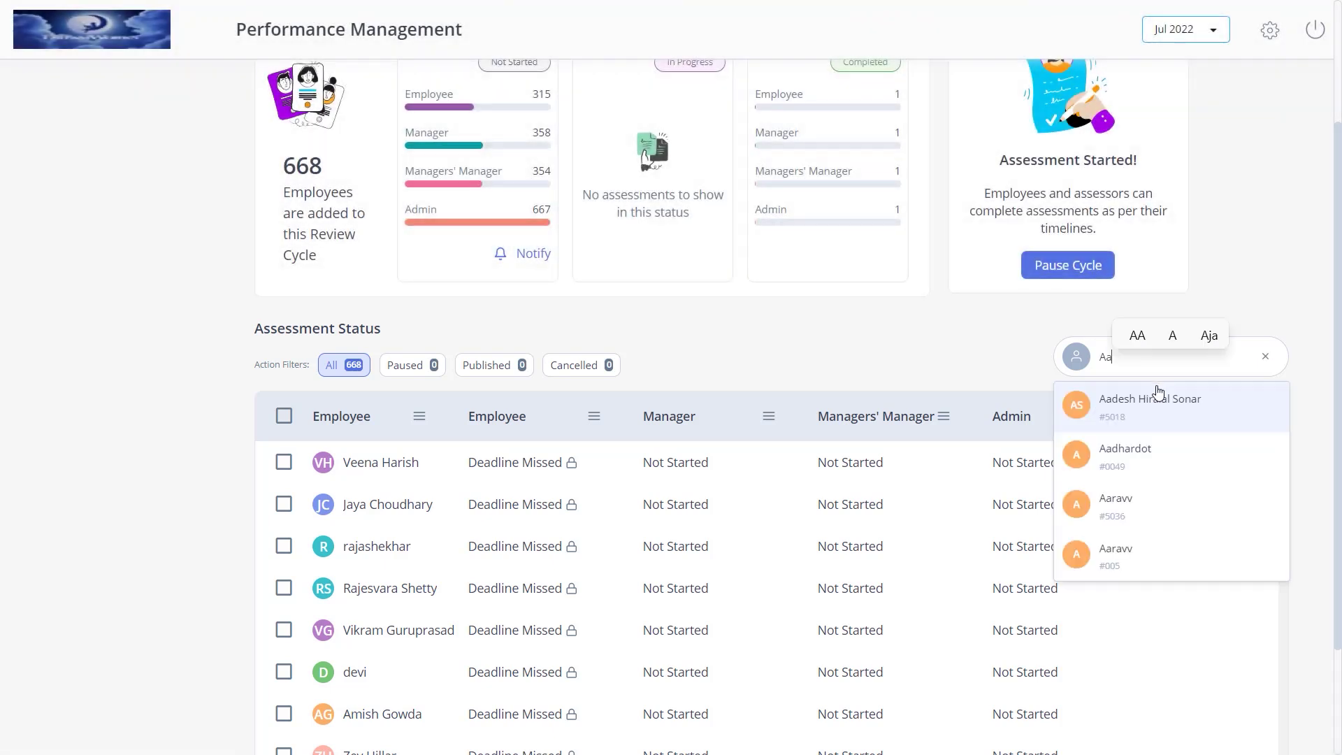
left_click(1154, 505)
left_click(284, 462)
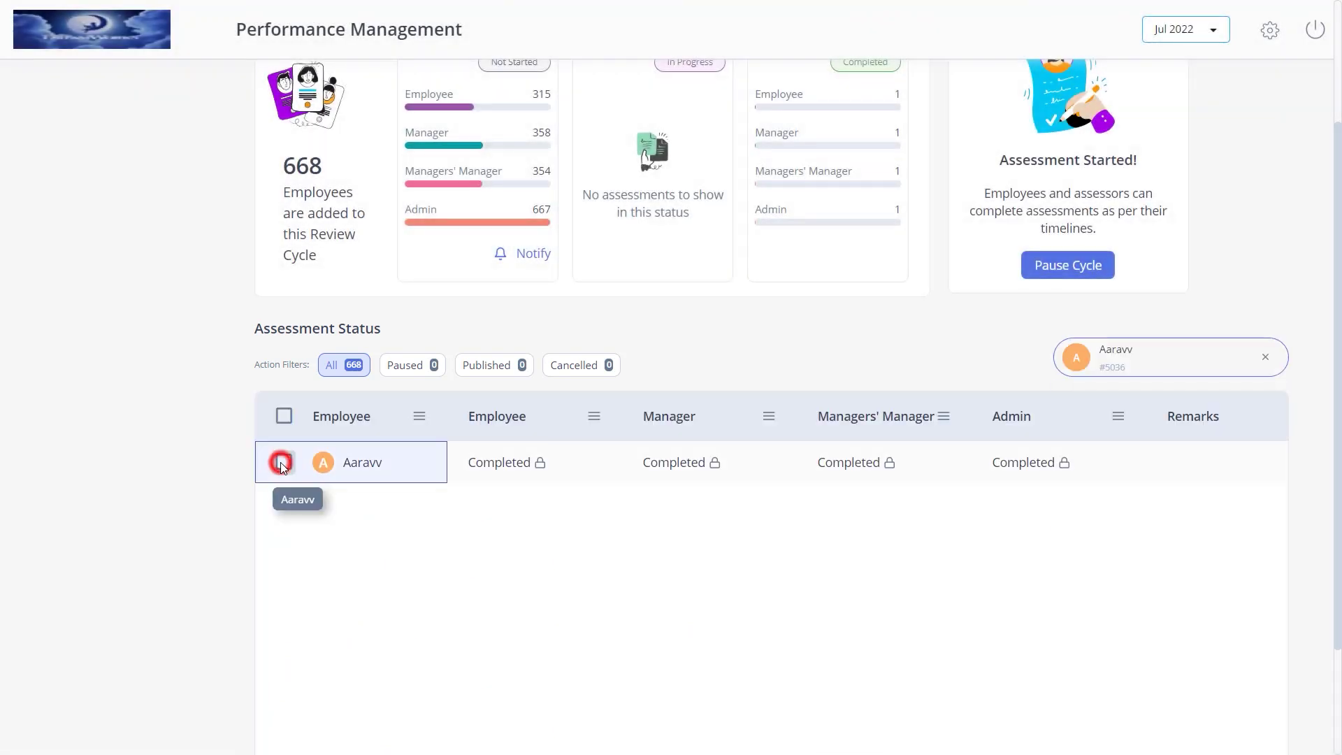
scroll(1252, 702, "down", 2)
left_click(1251, 697)
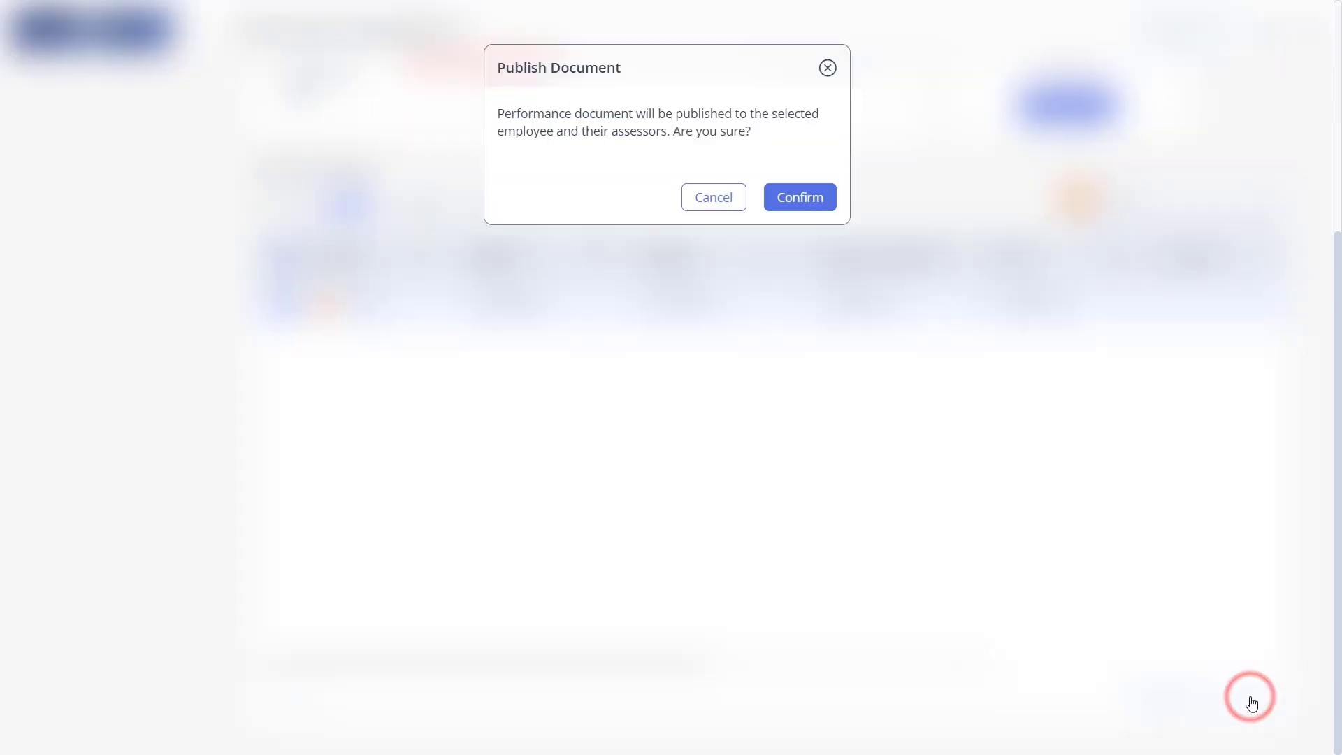
left_click(798, 196)
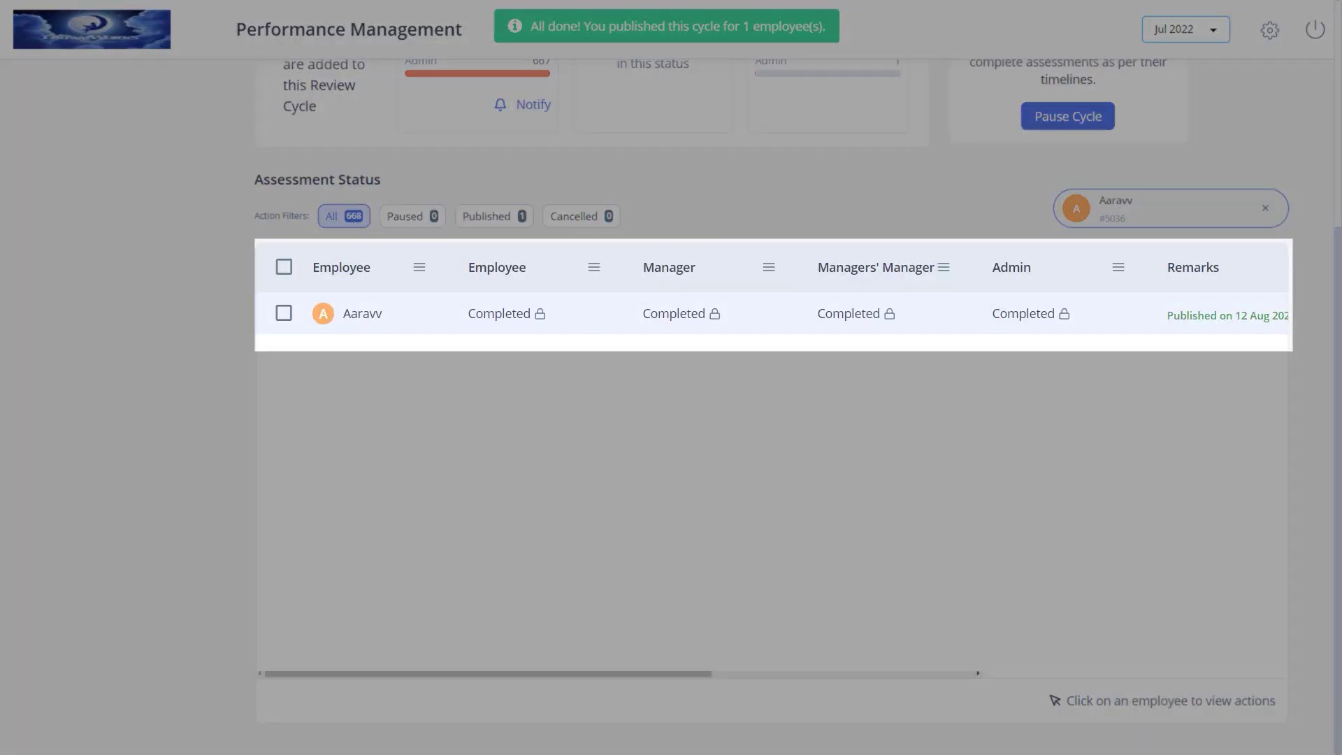